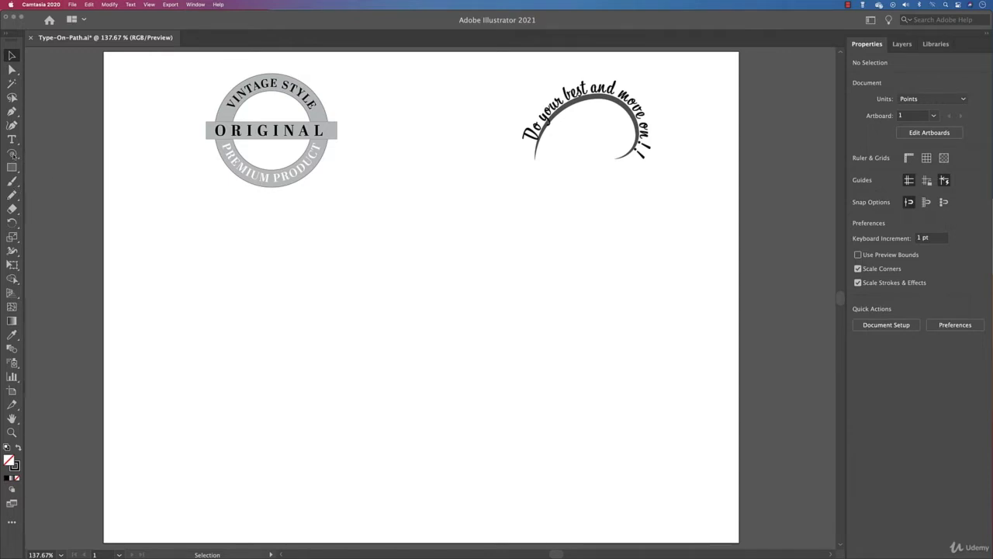
# - Draw a spiral below the sample lettering, reducing its segments to an open arc about 249 pt wide and 116 pt high
pyautogui.click(12, 154)
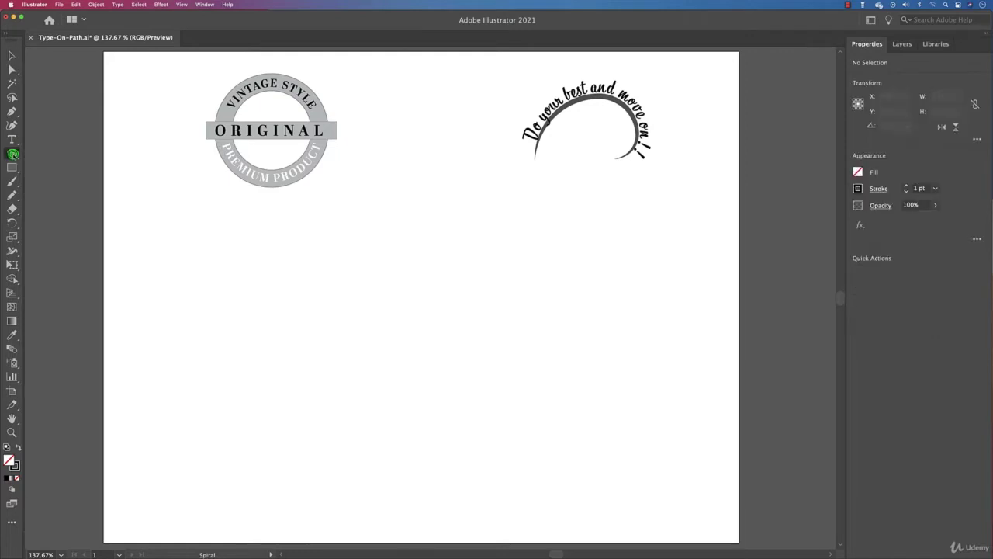
pyautogui.moveTo(12, 153); pyautogui.dragTo(64, 185)
pyautogui.moveTo(561, 319); pyautogui.dragTo(446, 298)
pyautogui.press('Up')
pyautogui.press('Up')
pyautogui.press('Up')
pyautogui.press('Up')
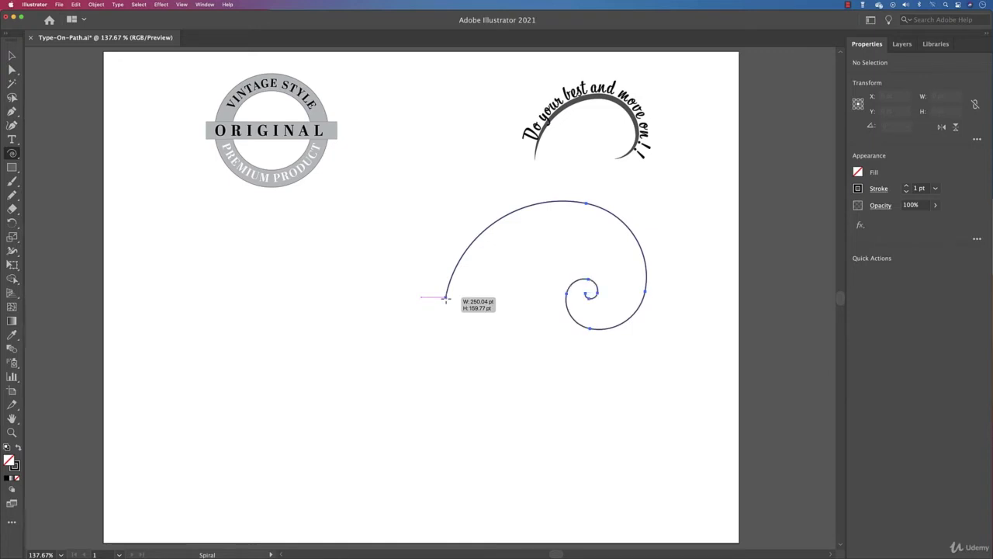
pyautogui.press('Down')
pyautogui.moveTo(446, 298); pyautogui.dragTo(445, 292)
pyautogui.press('Down')
pyautogui.press('Down')
pyautogui.press('Down')
# - Move the arc to the middle of the artboard and place a duplicate level with it, overlapping the artboard's right edge
pyautogui.click(11, 56)
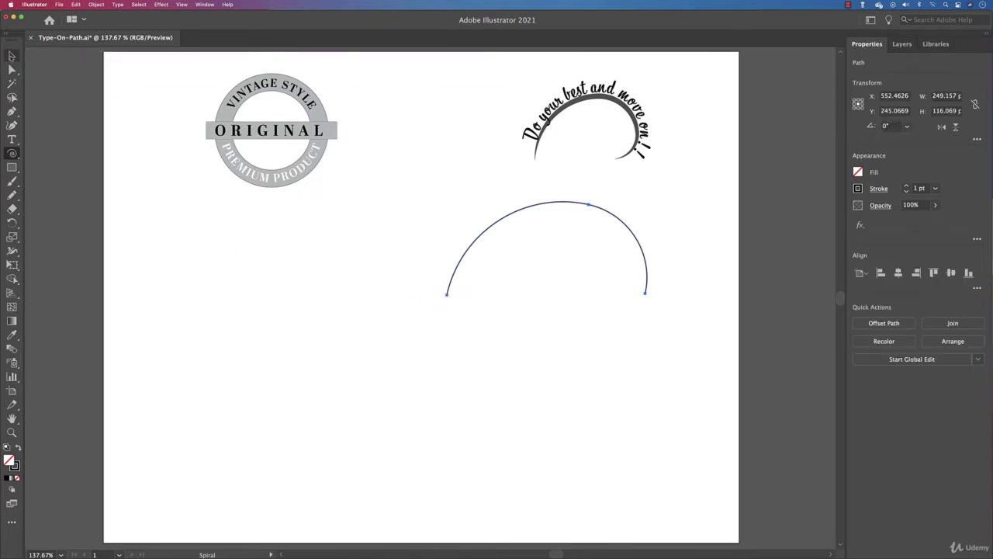
pyautogui.moveTo(556, 210); pyautogui.dragTo(420, 282)
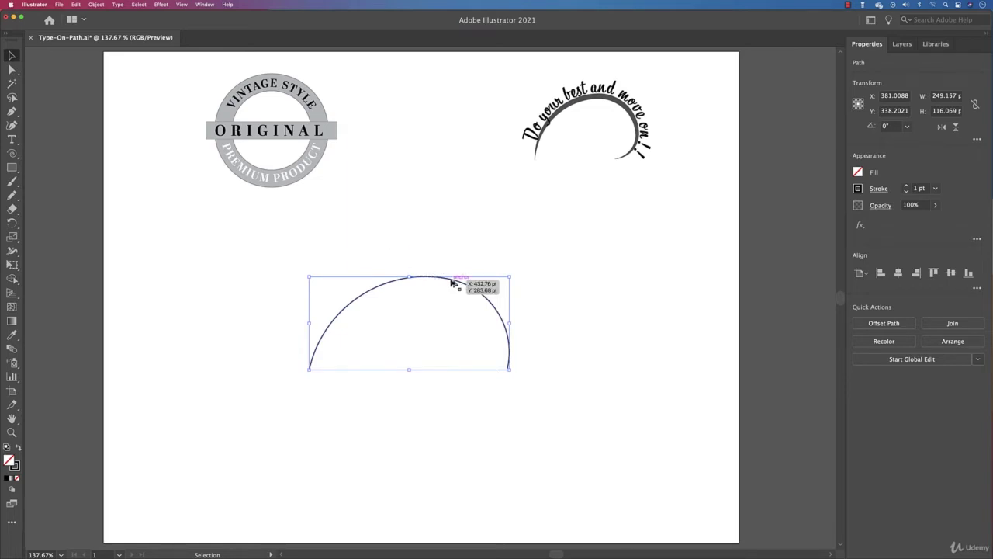
pyautogui.moveTo(451, 284); pyautogui.dragTo(743, 284)
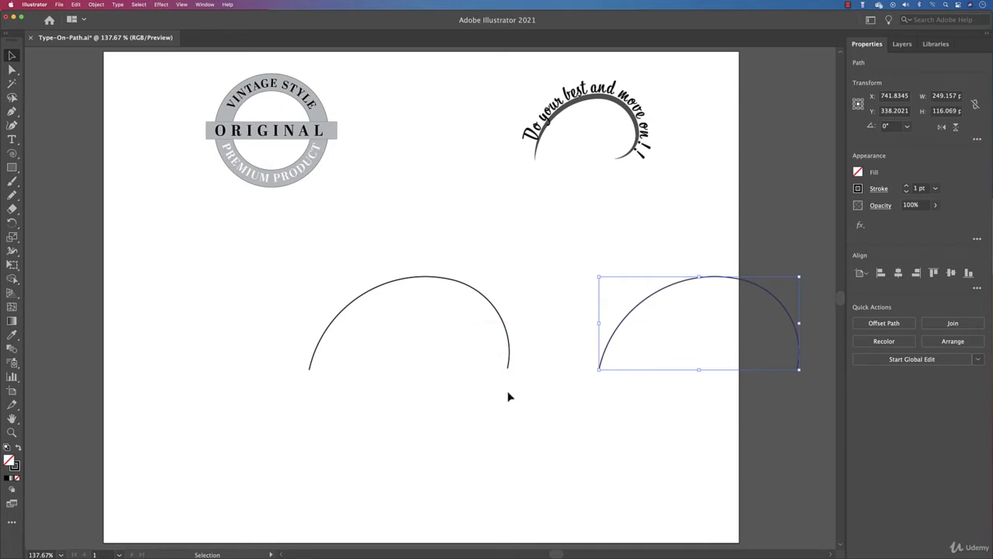
# - Add type along the original arc's path reading "Do your best and move on"
pyautogui.click(433, 282)
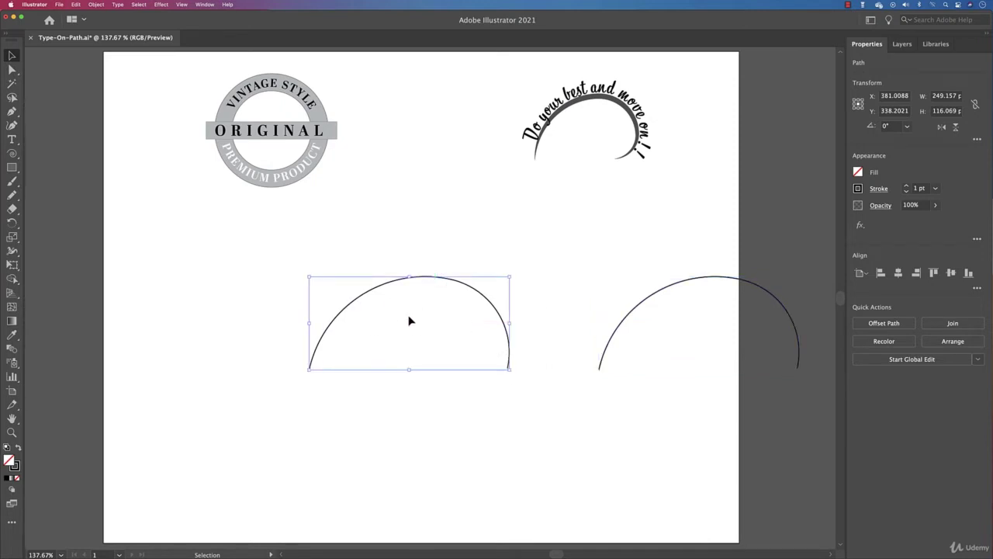
pyautogui.click(14, 139)
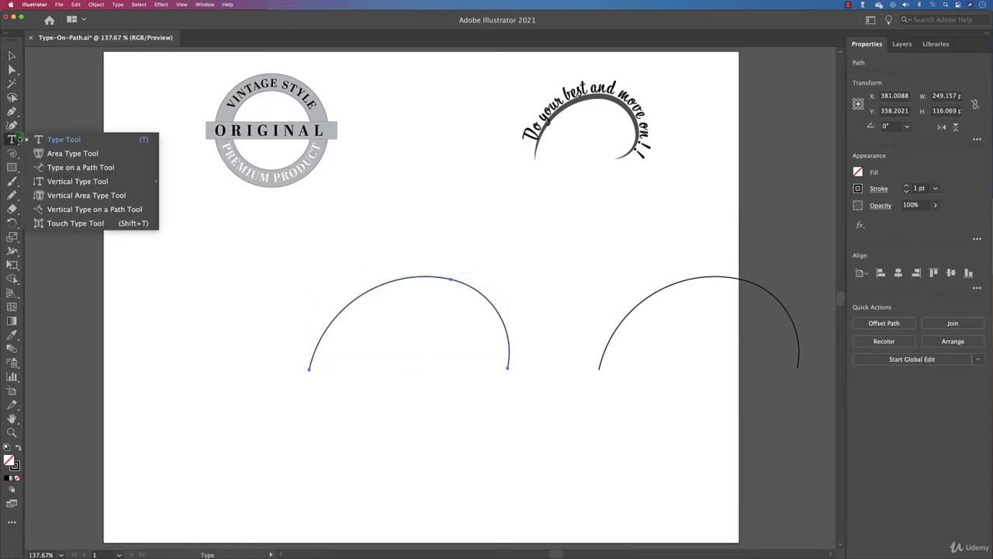
pyautogui.click(75, 142)
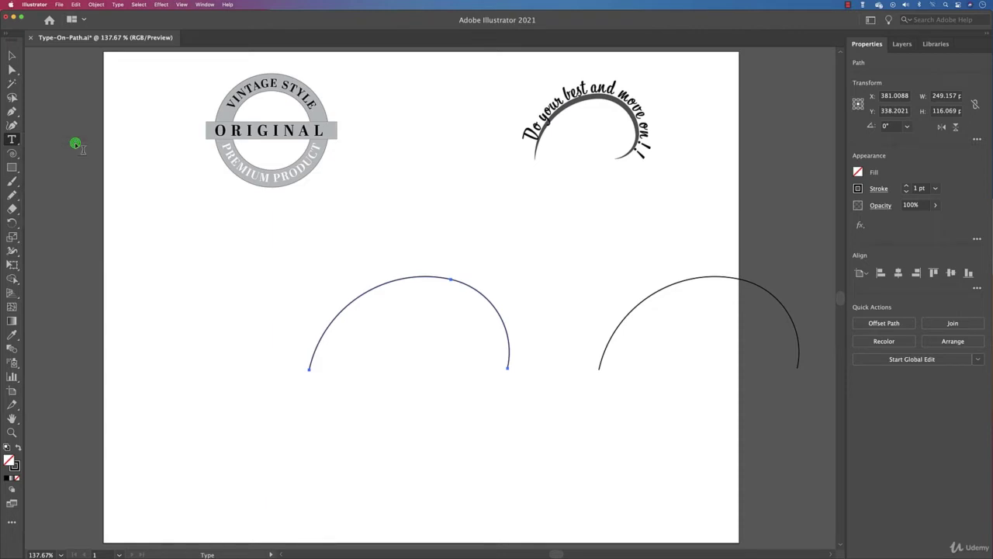
pyautogui.click(331, 316)
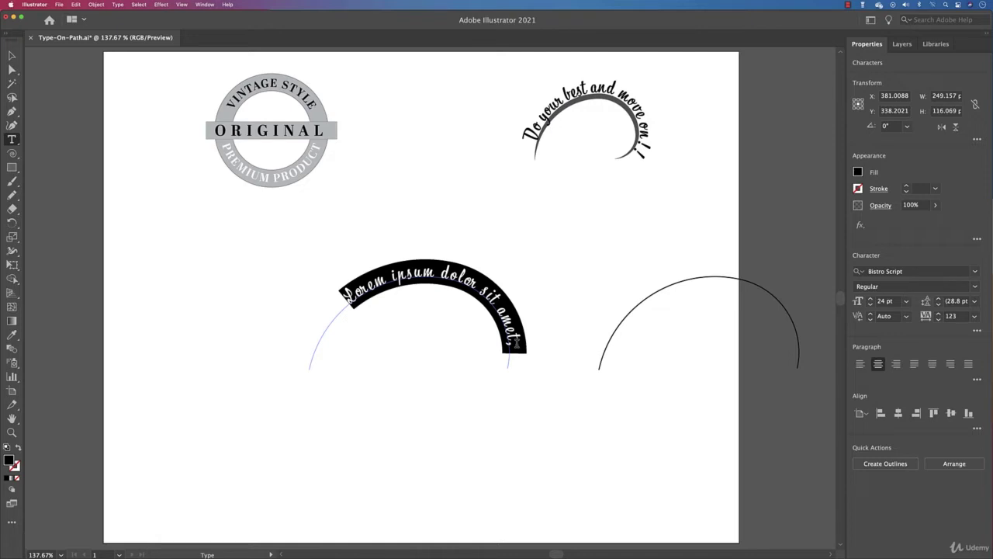
pyautogui.write('Do yo')
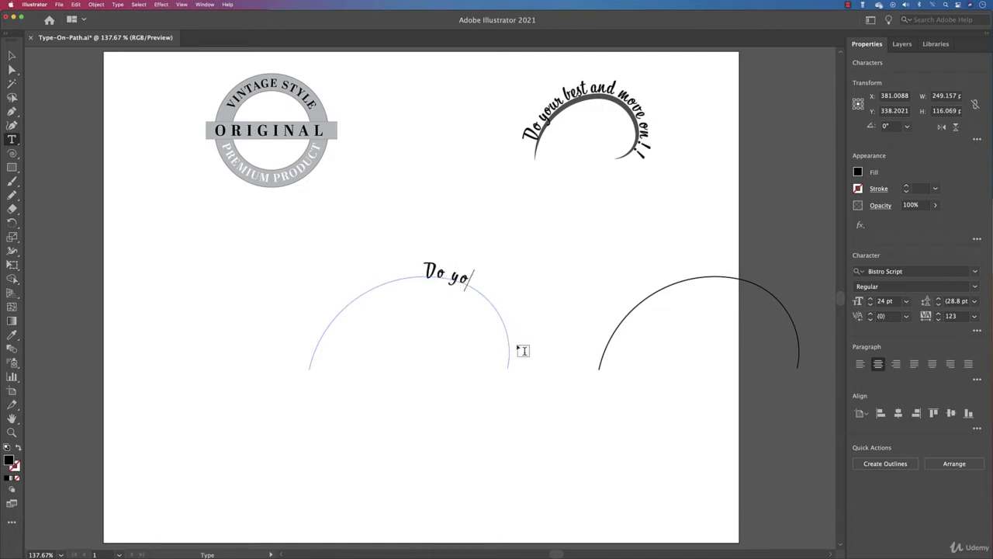
pyautogui.write('ur best and move on')
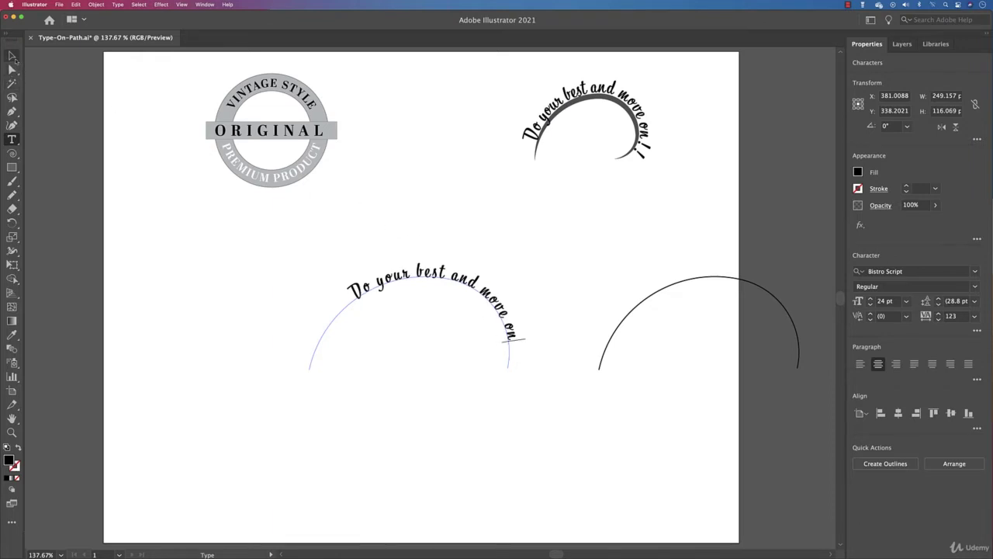
# - Select the curved text object and preview other script fonts such as Apple Chancery, keeping Bistro Script
pyautogui.click(13, 56)
pyautogui.click(12, 56)
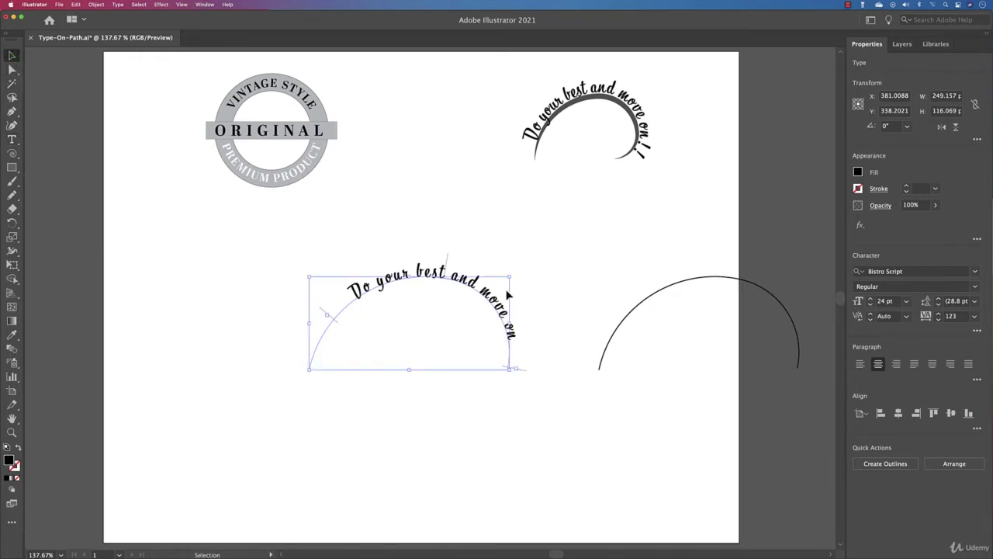
pyautogui.click(974, 271)
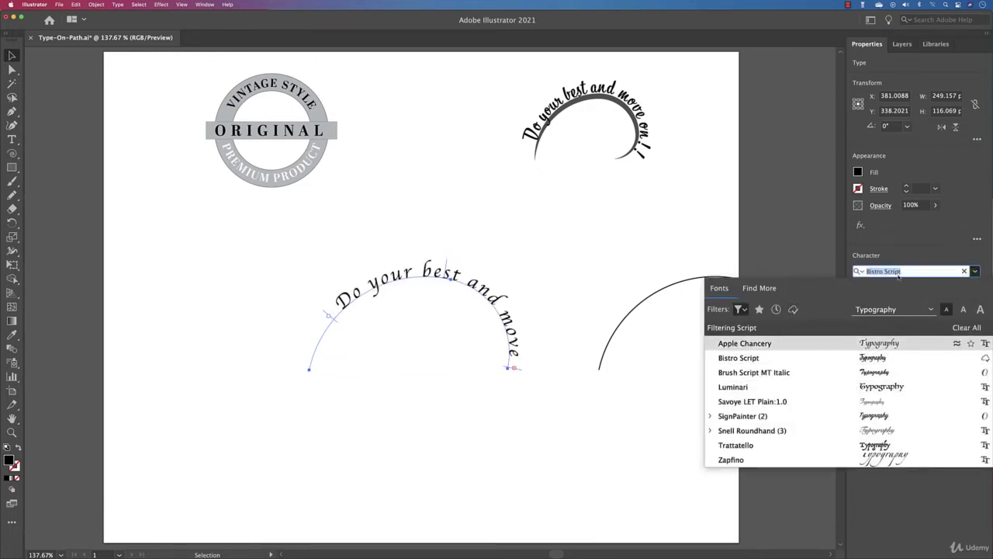
pyautogui.click(439, 295)
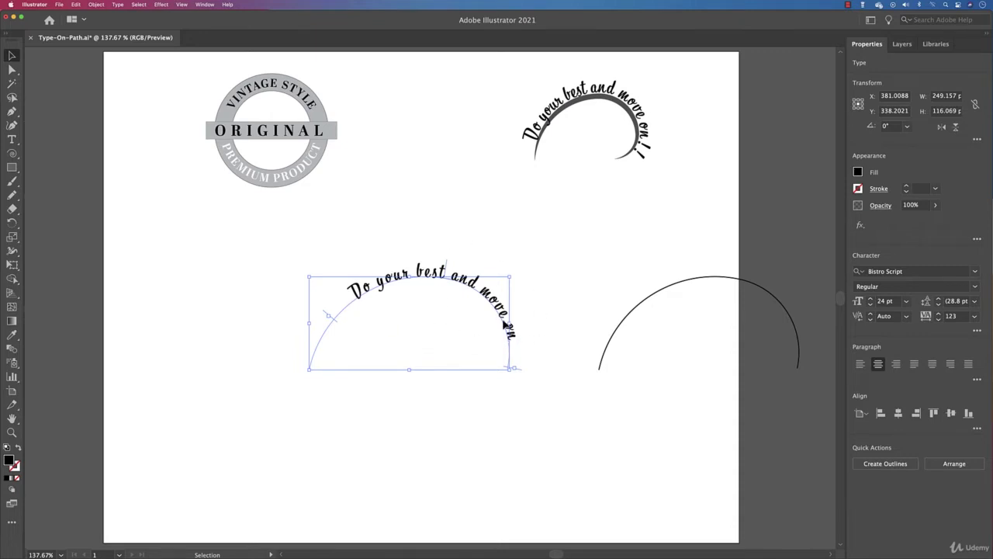
# - Left-align the curved text and slide its start bracket along the path toward the arc's lower-left end
pyautogui.click(861, 368)
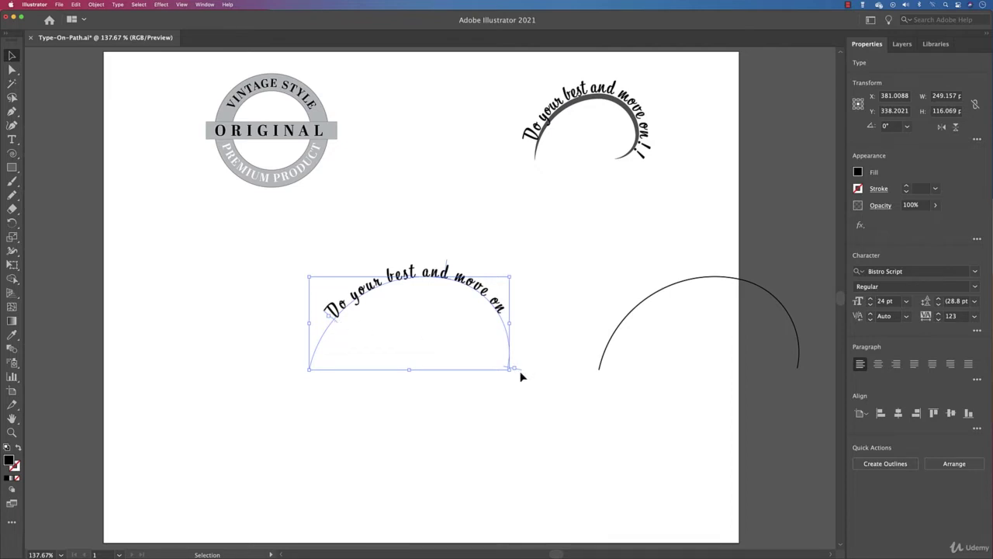
pyautogui.click(859, 364)
pyautogui.press('t')
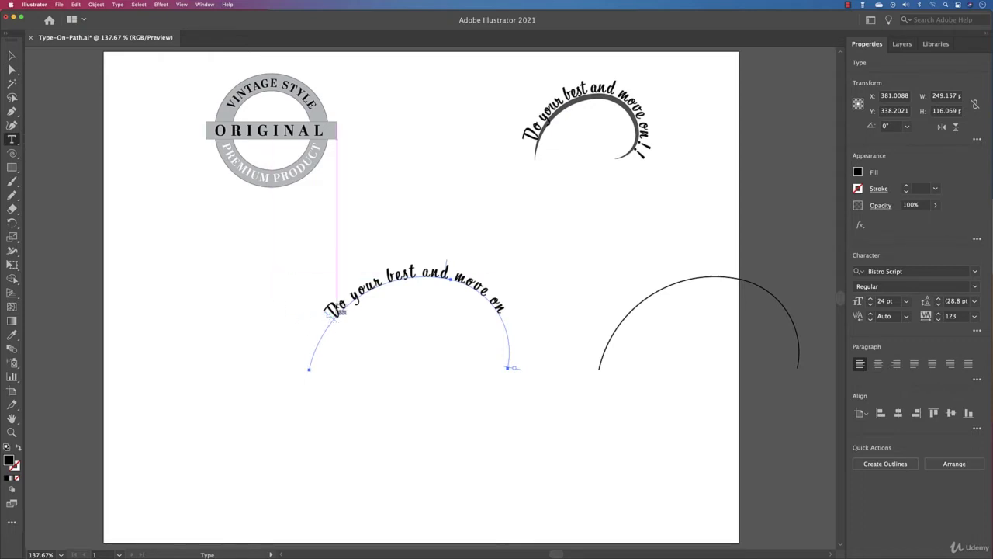
pyautogui.press('v')
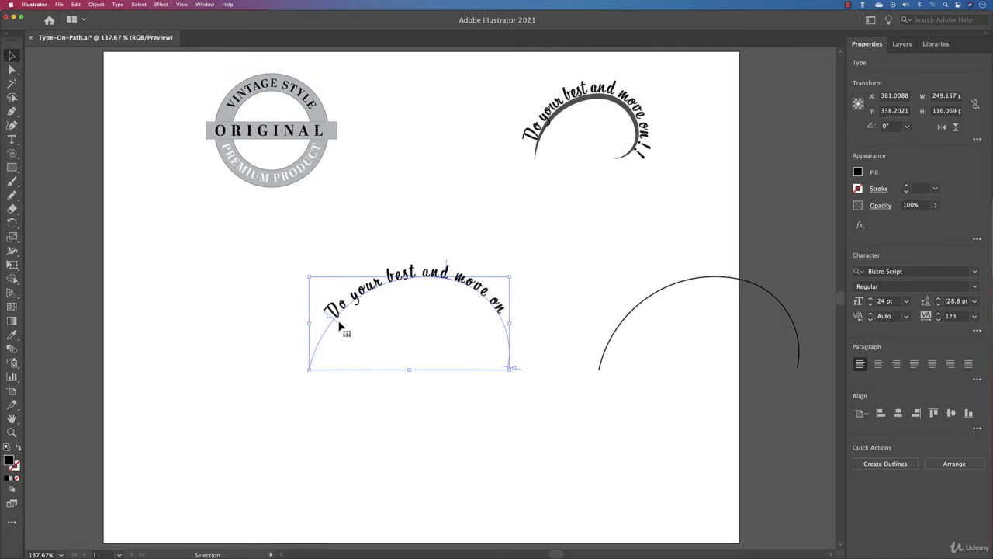
pyautogui.moveTo(335, 320); pyautogui.dragTo(435, 334)
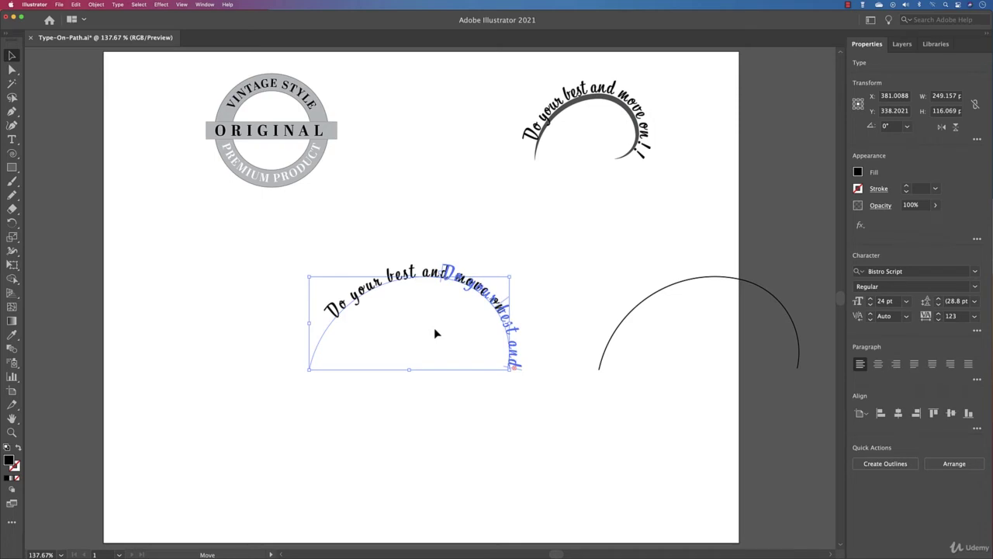
pyautogui.moveTo(435, 334); pyautogui.dragTo(328, 355)
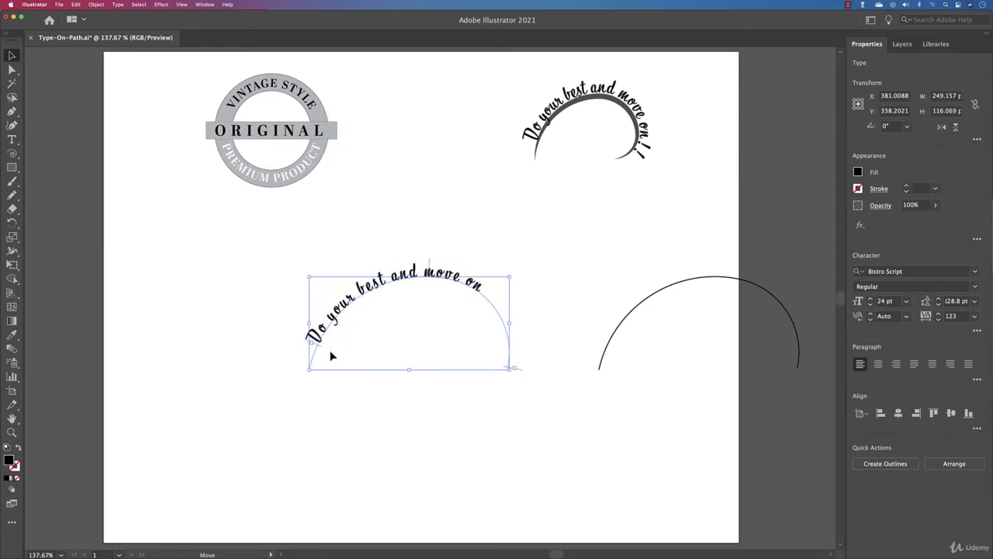
# - Right-align the curved text and reposition its start and end brackets partway up both sides of the arc
pyautogui.click(896, 364)
pyautogui.moveTo(522, 376); pyautogui.dragTo(513, 347)
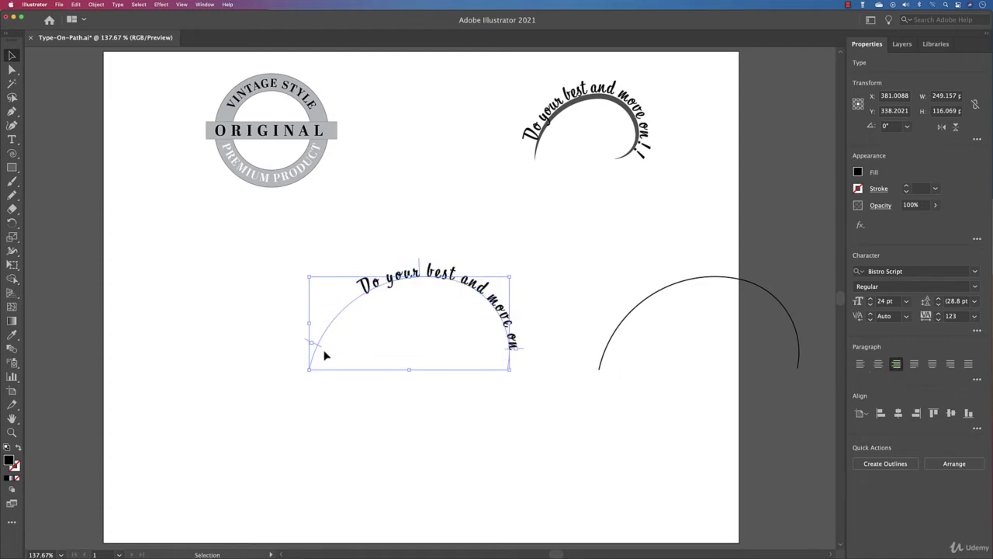
pyautogui.moveTo(325, 351); pyautogui.dragTo(427, 303)
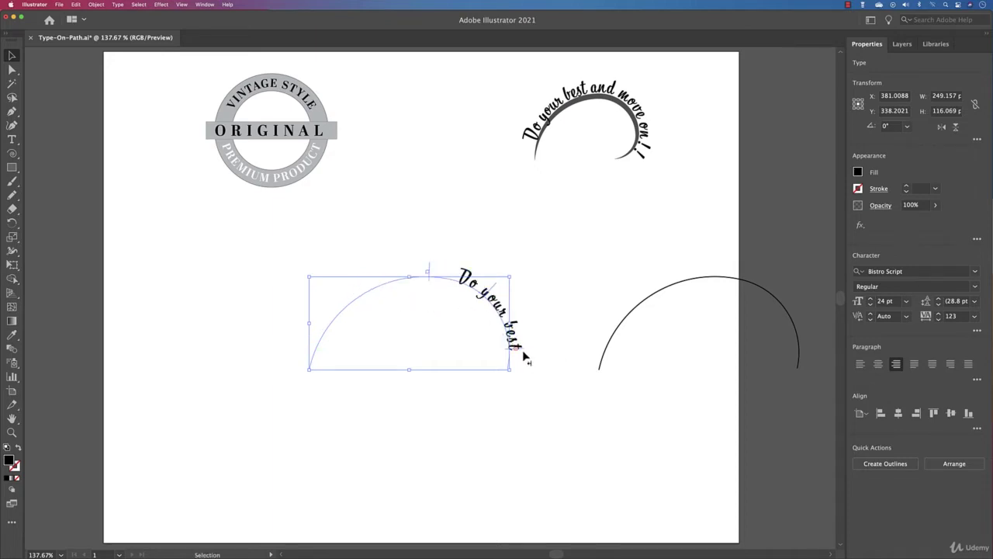
pyautogui.moveTo(431, 269); pyautogui.dragTo(326, 324)
pyautogui.moveTo(520, 347); pyautogui.dragTo(512, 320)
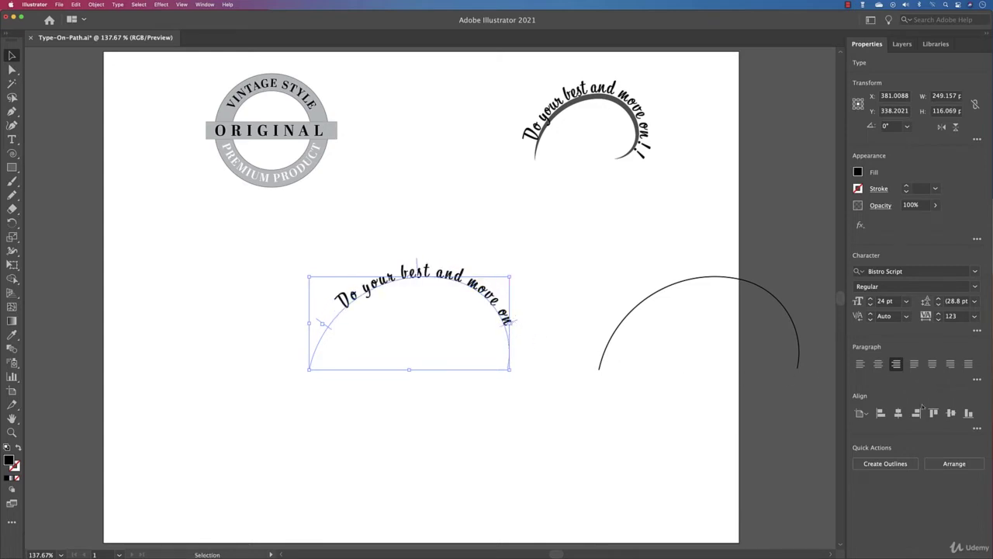
# - Centre-align the curved text and extend its start and end brackets to the two ends of the arc
pyautogui.click(878, 364)
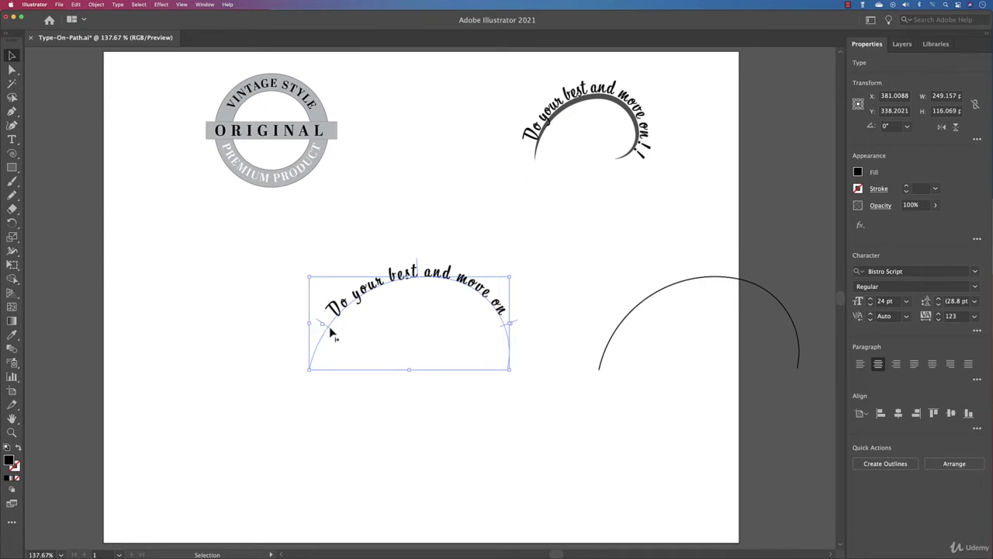
pyautogui.moveTo(328, 332); pyautogui.dragTo(321, 359)
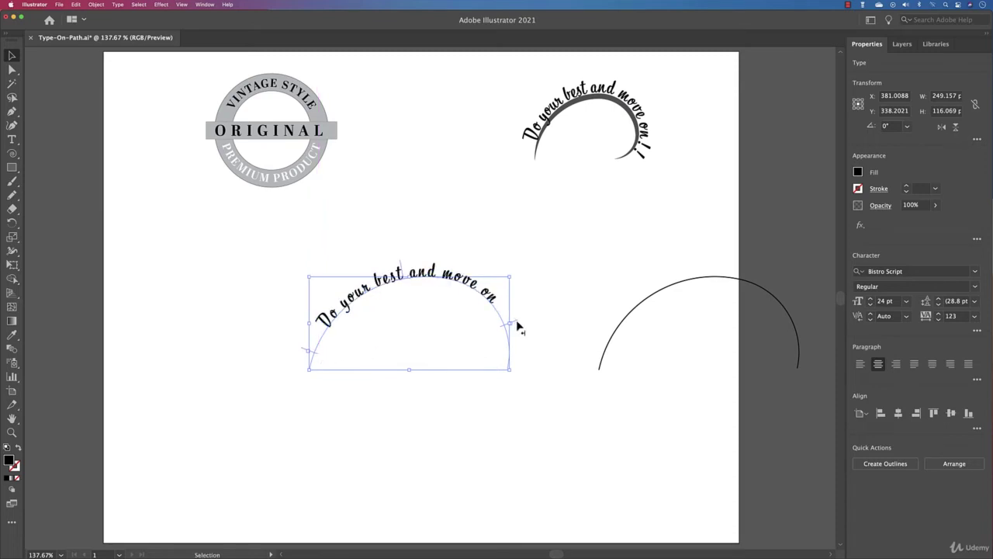
pyautogui.moveTo(516, 320); pyautogui.dragTo(516, 354)
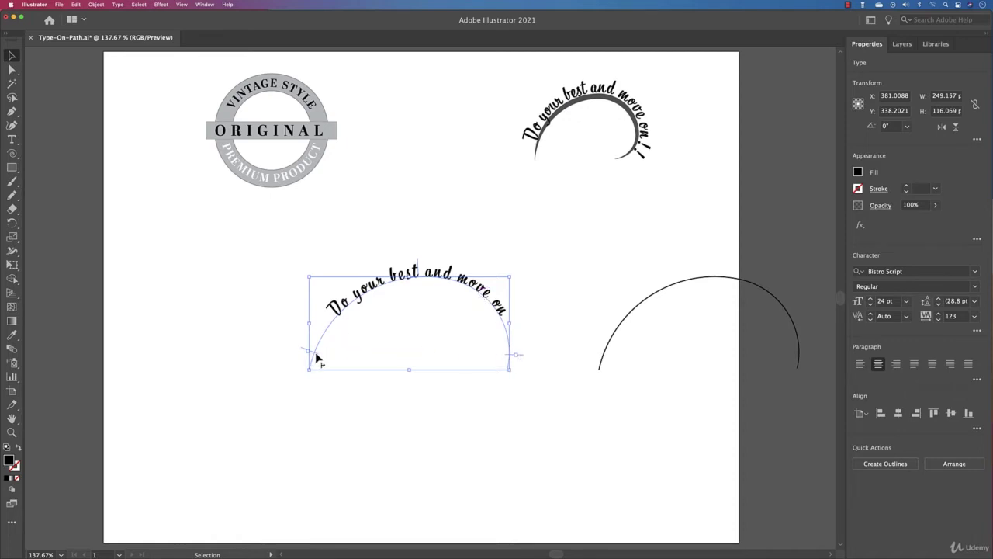
pyautogui.moveTo(316, 356); pyautogui.dragTo(312, 375)
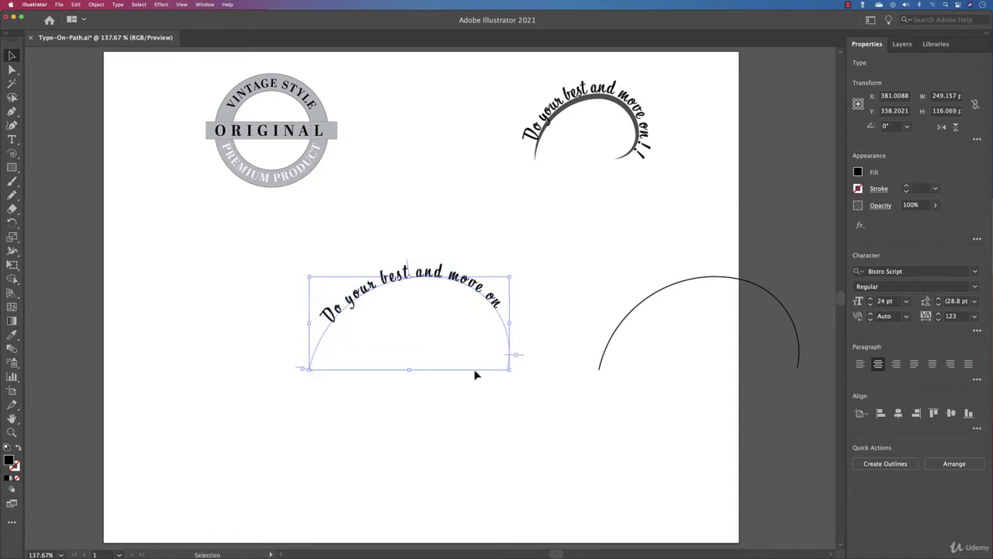
pyautogui.moveTo(520, 358); pyautogui.dragTo(520, 377)
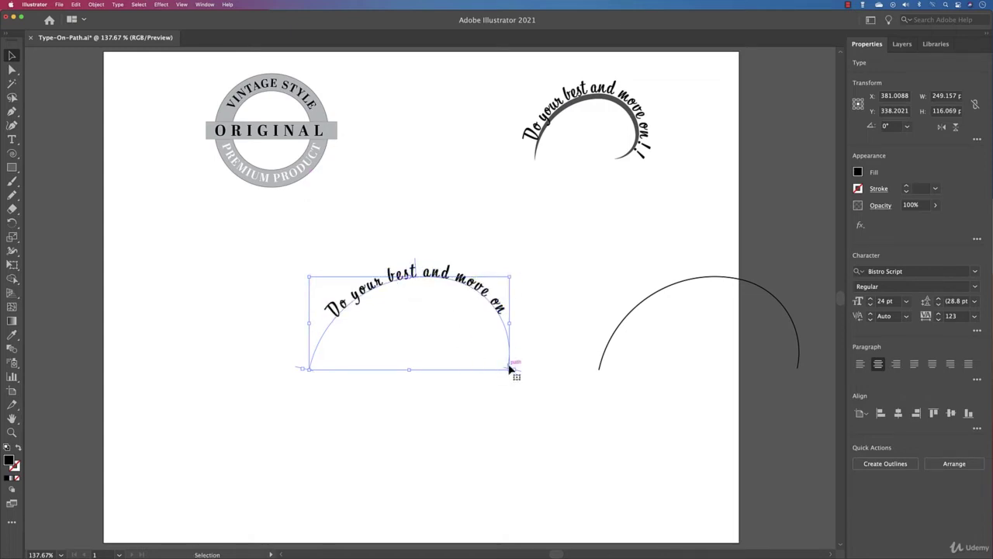
# - Shift the start and end brackets inward along the arc, try the centre bracket, and return the outer brackets to the path's ends
pyautogui.moveTo(518, 370); pyautogui.dragTo(520, 359)
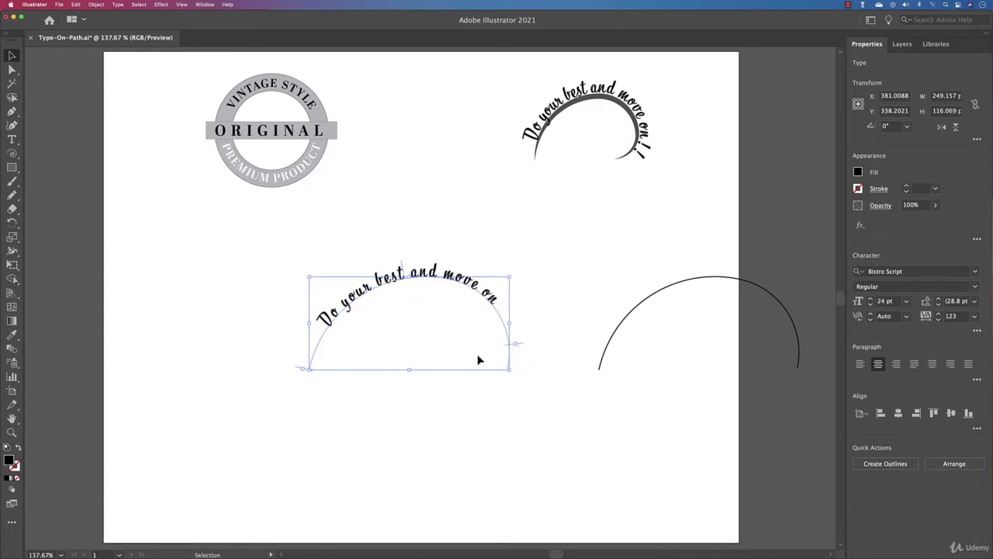
pyautogui.moveTo(301, 368); pyautogui.dragTo(311, 338)
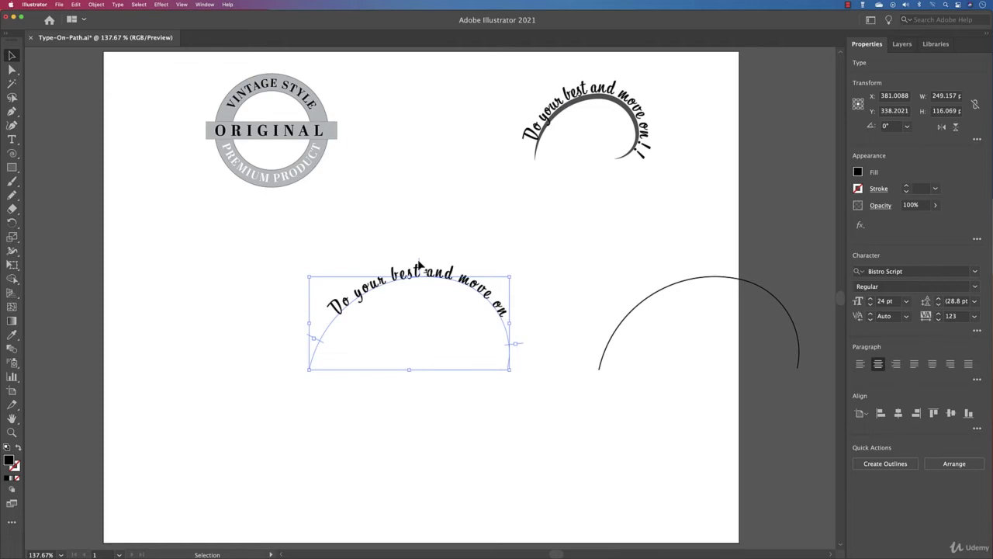
pyautogui.moveTo(419, 266)
pyautogui.mouseDown()
pyautogui.moveTo(394, 266)
pyautogui.moveTo(469, 271)
pyautogui.moveTo(398, 269)
pyautogui.moveTo(423, 275)
pyautogui.mouseUp()
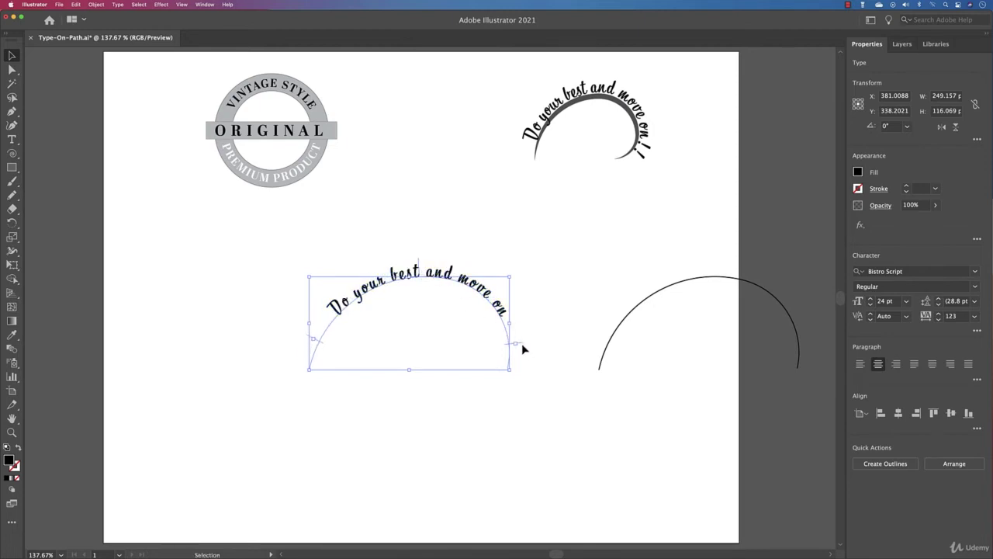
pyautogui.moveTo(520, 342); pyautogui.dragTo(517, 373)
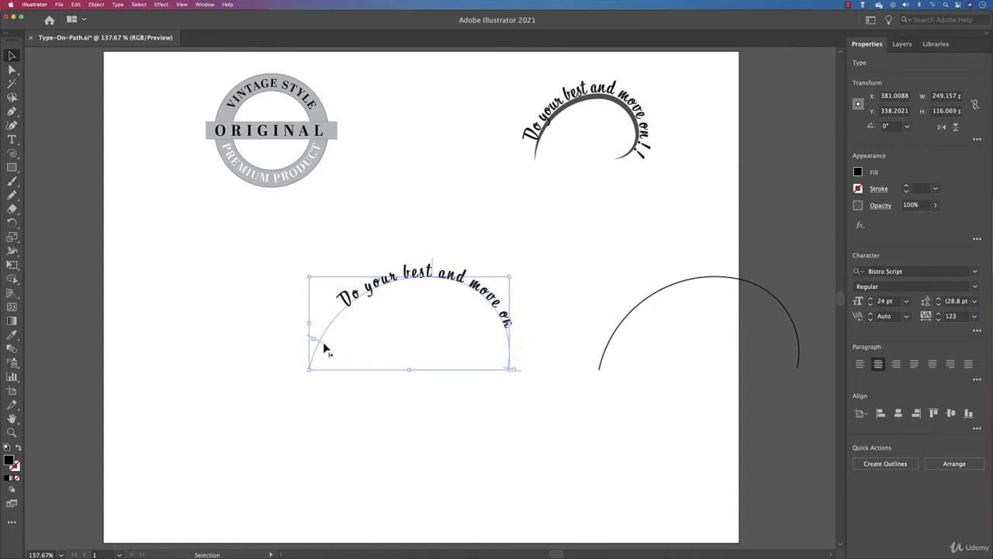
pyautogui.moveTo(324, 346); pyautogui.dragTo(308, 371)
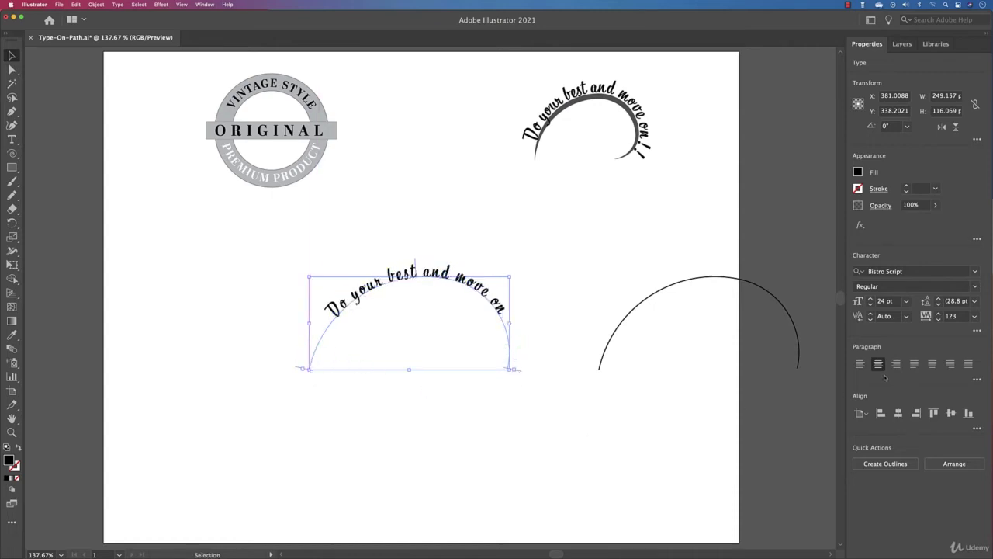
# - Increase the curved text's font size to 30 pt and append "!!" after "move on"
pyautogui.moveTo(872, 300); pyautogui.dragTo(872, 300)
pyautogui.press('t')
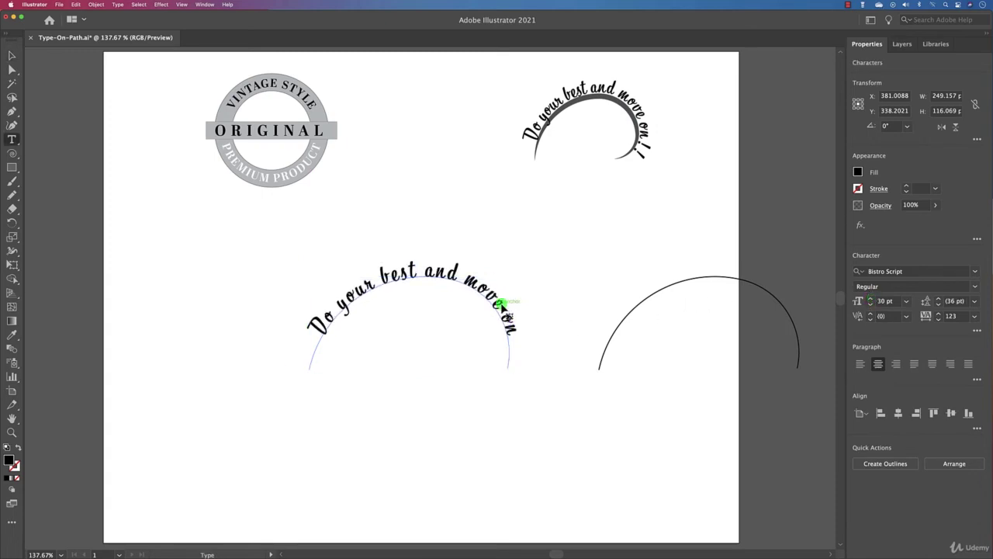
pyautogui.click(509, 314)
pyautogui.doubleClick(512, 331)
pyautogui.click(511, 331)
pyautogui.write('!!')
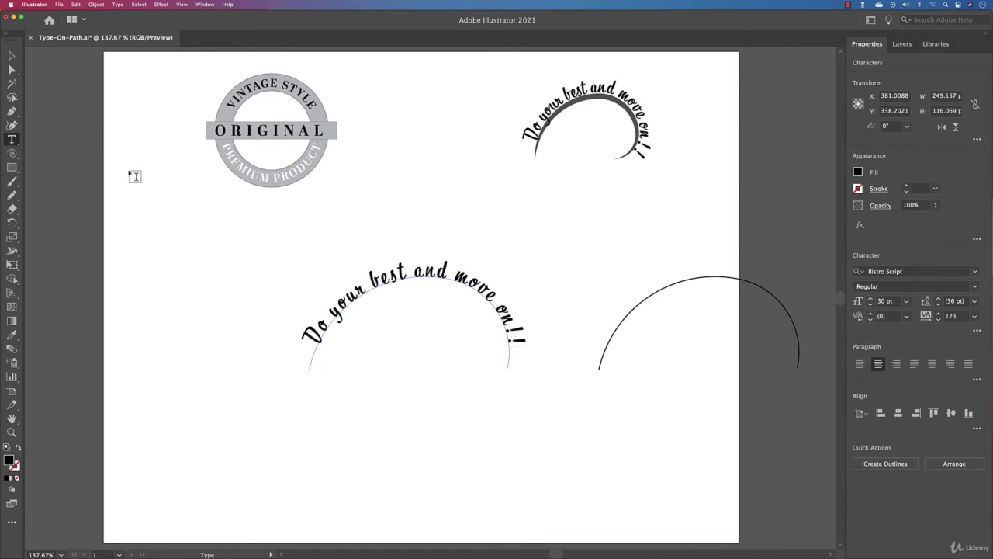
pyautogui.press('Escape')
pyautogui.click(368, 200)
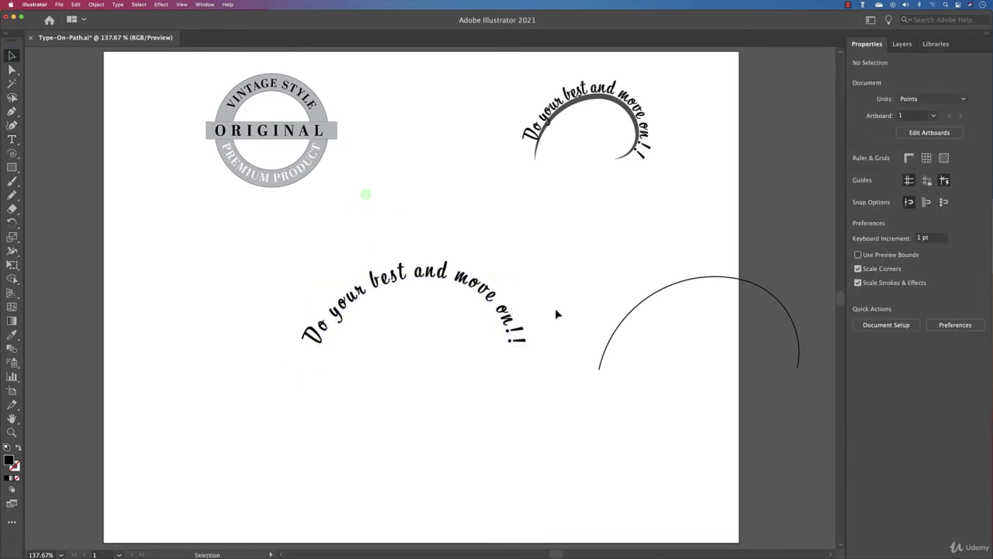
pyautogui.click(495, 300)
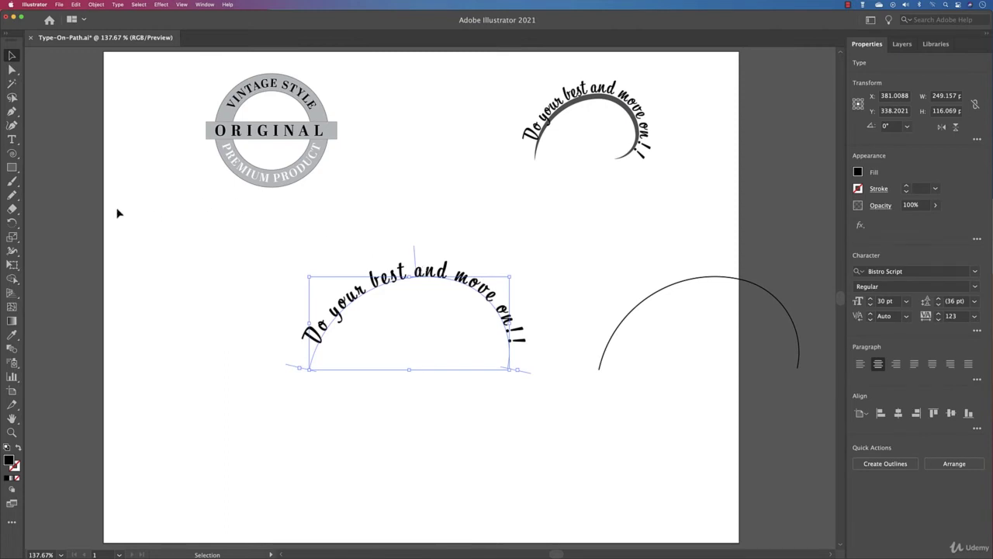
pyautogui.click(12, 153)
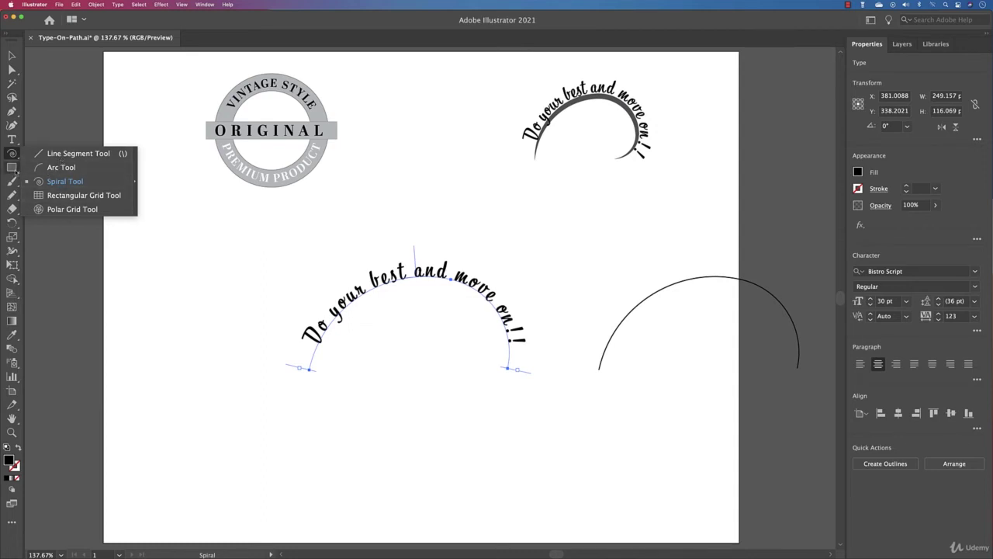
pyautogui.click(12, 167)
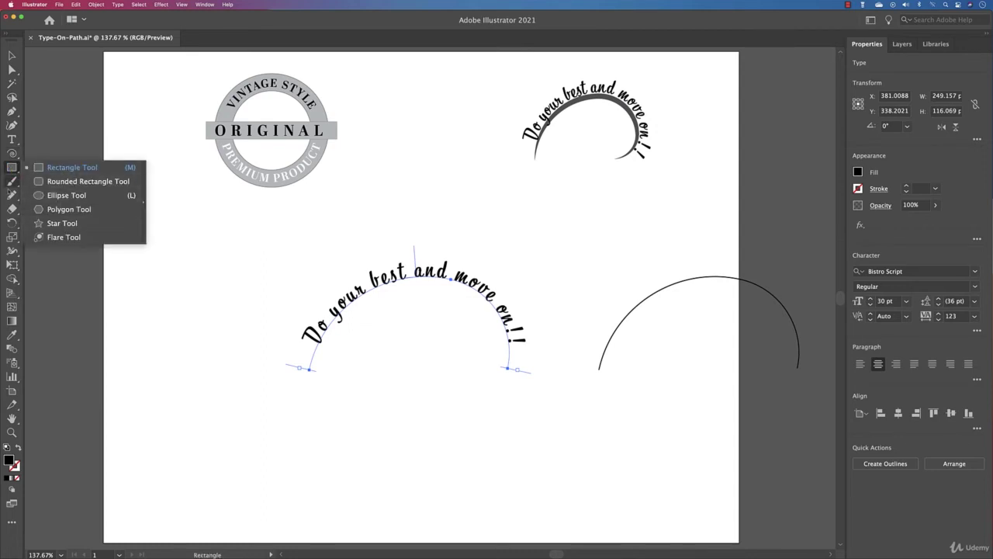
pyautogui.click(12, 167)
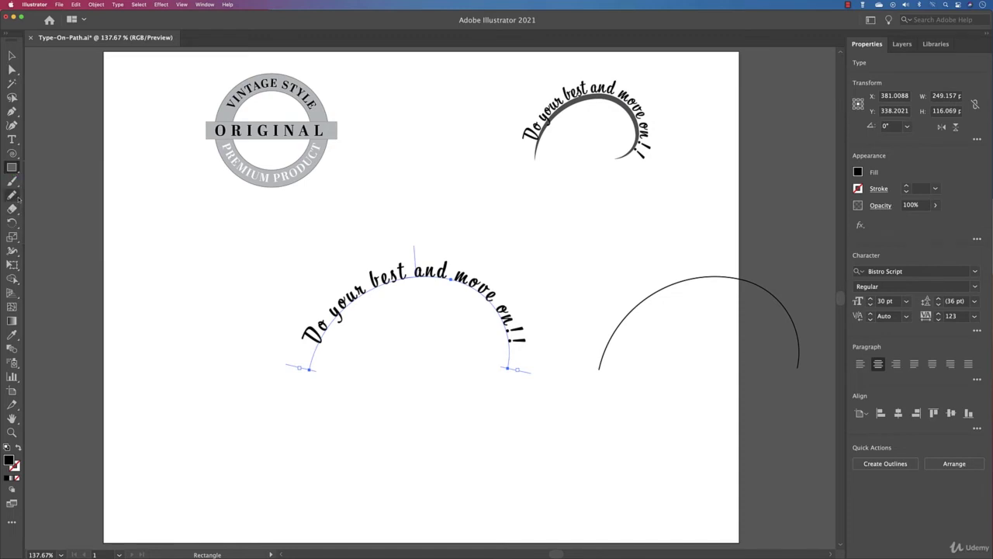
pyautogui.press('v')
pyautogui.click(548, 315)
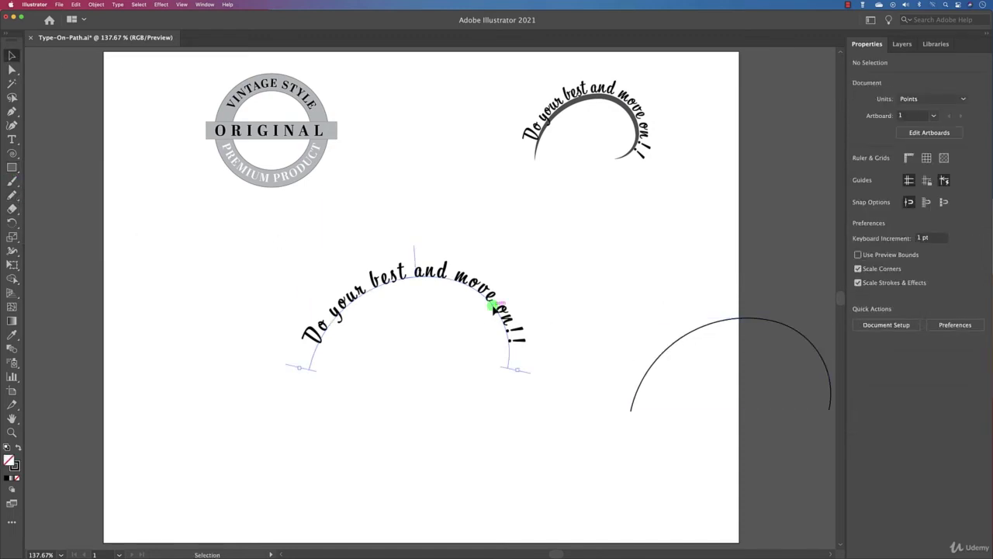
# - Open the Type on a Path options for the curved text, move the dialog clear of the lettering, and turn on the preview
pyautogui.click(499, 306)
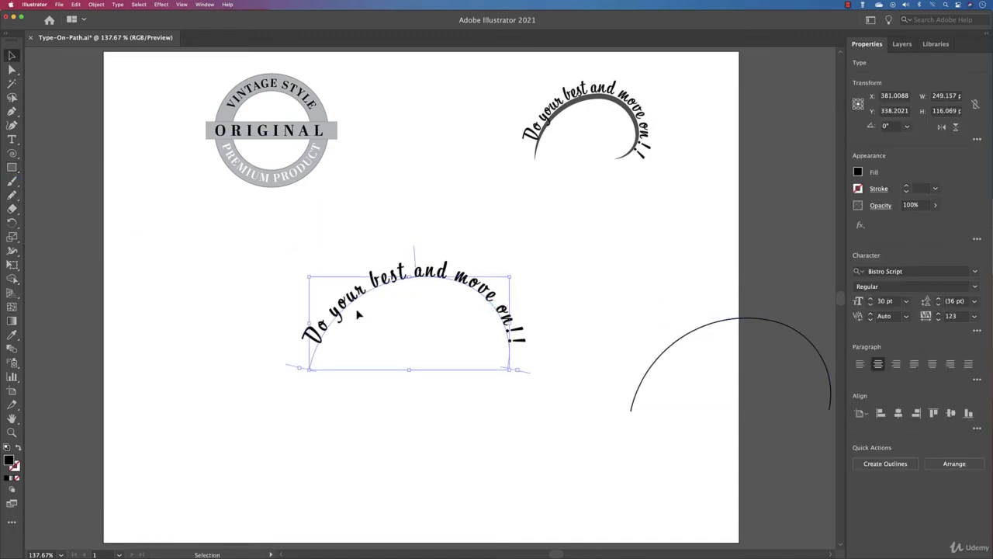
pyautogui.click(123, 5)
pyautogui.moveTo(142, 87)
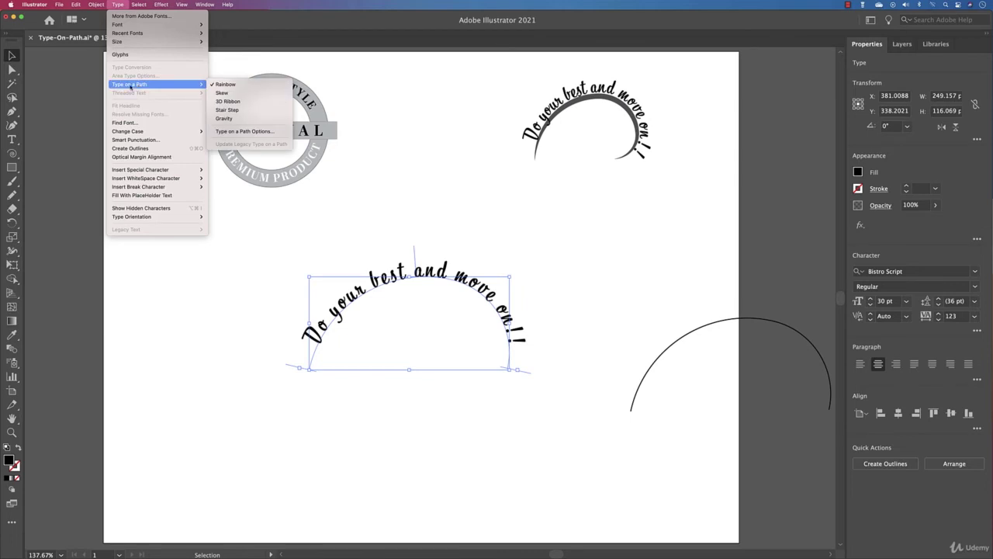
pyautogui.click(261, 132)
pyautogui.moveTo(735, 80); pyautogui.dragTo(447, 73)
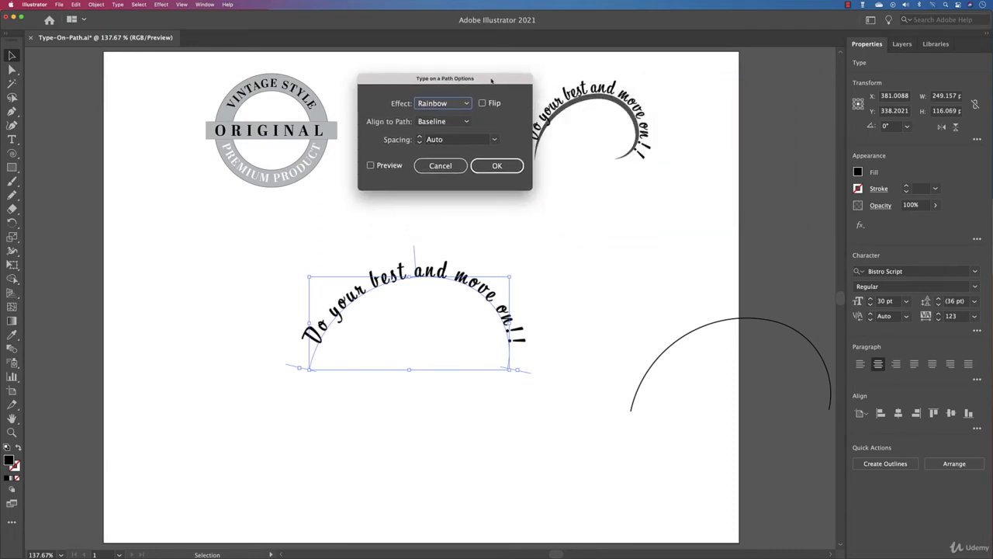
pyautogui.click(385, 167)
# - Preview the Skew, 3D Ribbon, Stair Step and Gravity effects on the curved text, and return the effect to Rainbow
pyautogui.click(441, 104)
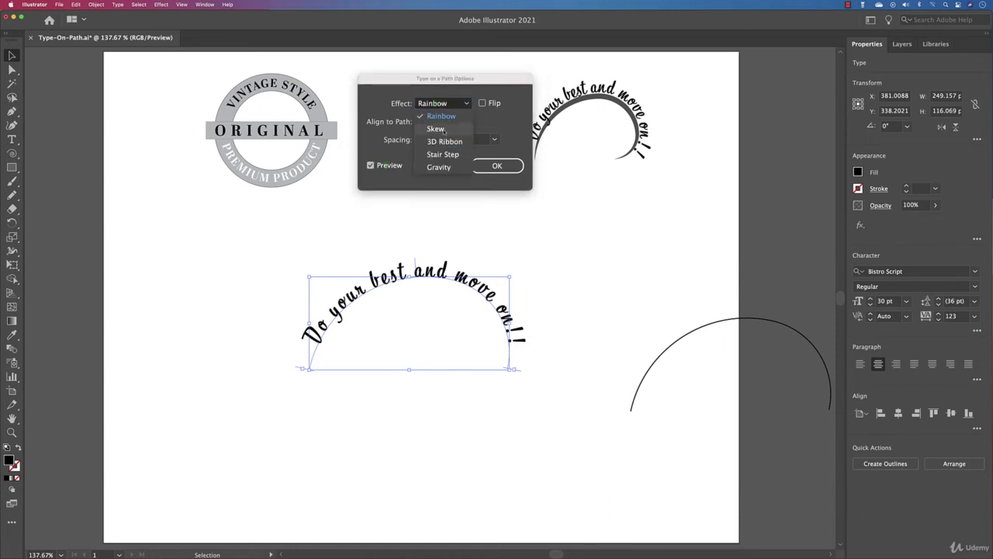
pyautogui.click(444, 130)
pyautogui.click(443, 104)
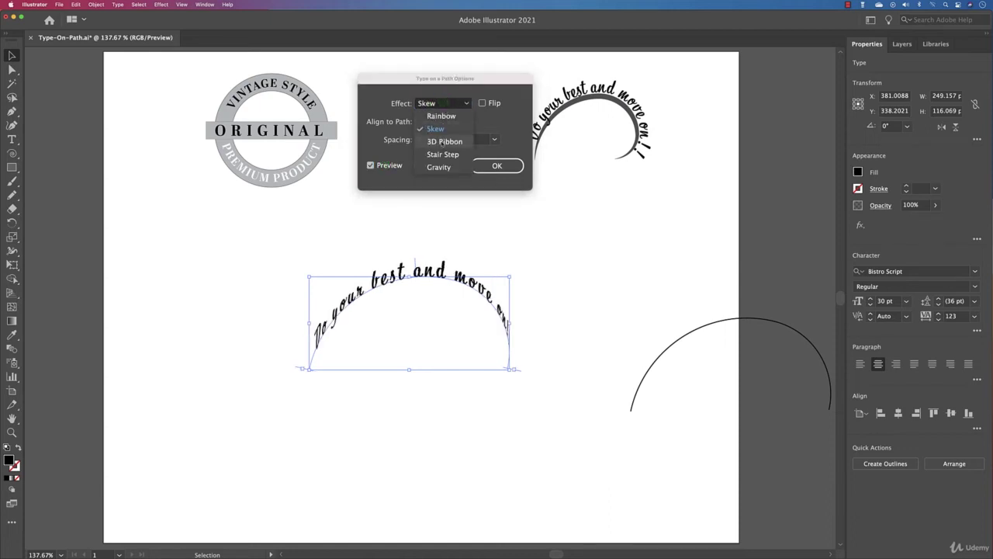
pyautogui.click(444, 142)
pyautogui.click(440, 103)
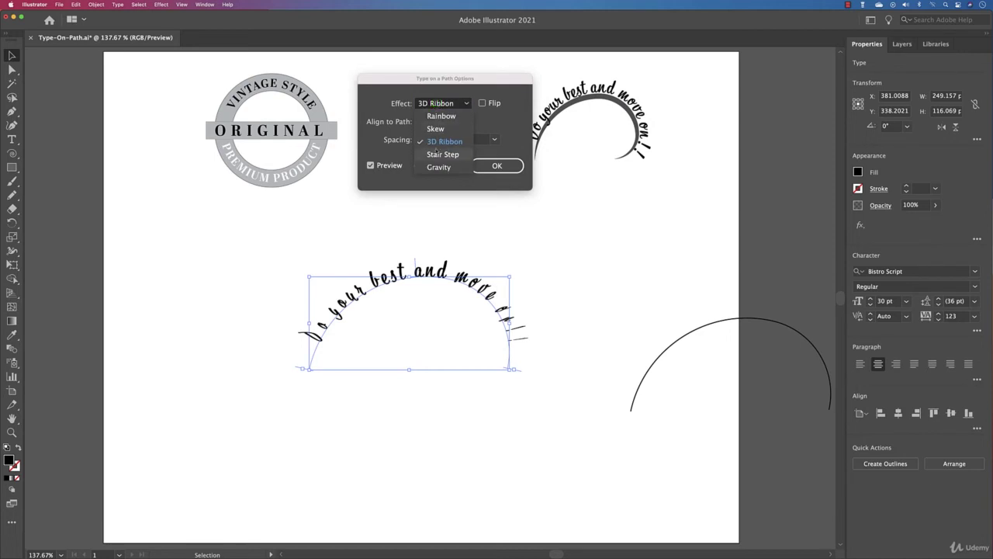
pyautogui.click(435, 154)
pyautogui.click(436, 103)
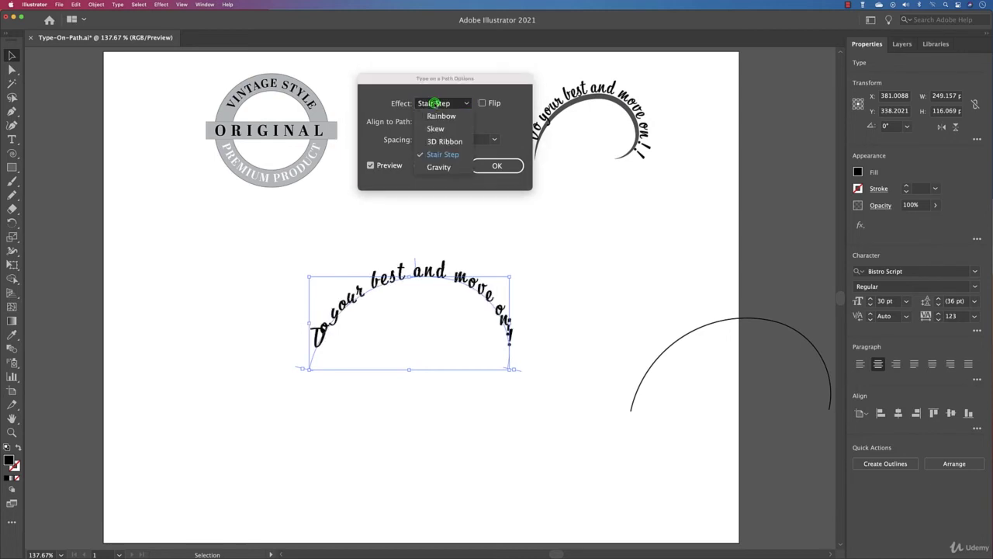
pyautogui.click(439, 167)
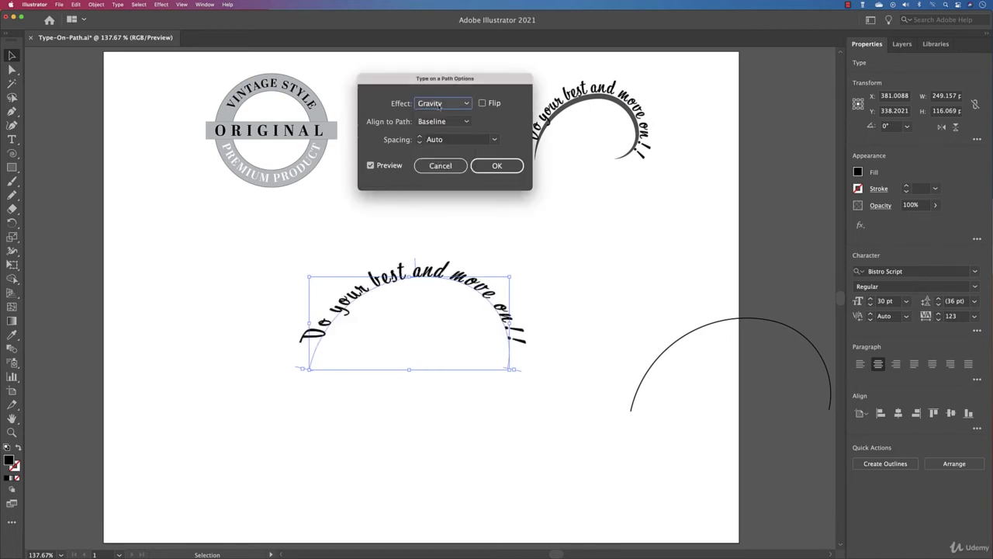
pyautogui.click(440, 106)
pyautogui.click(440, 116)
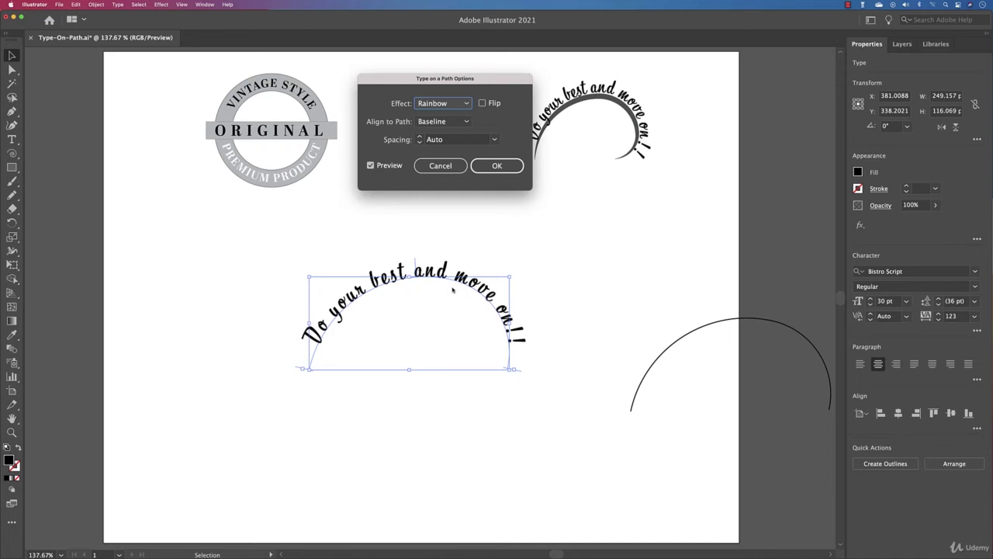
# - Try the Center, Ascender and Descender path alignments on the curved text, return to Baseline, and confirm the options
pyautogui.click(440, 121)
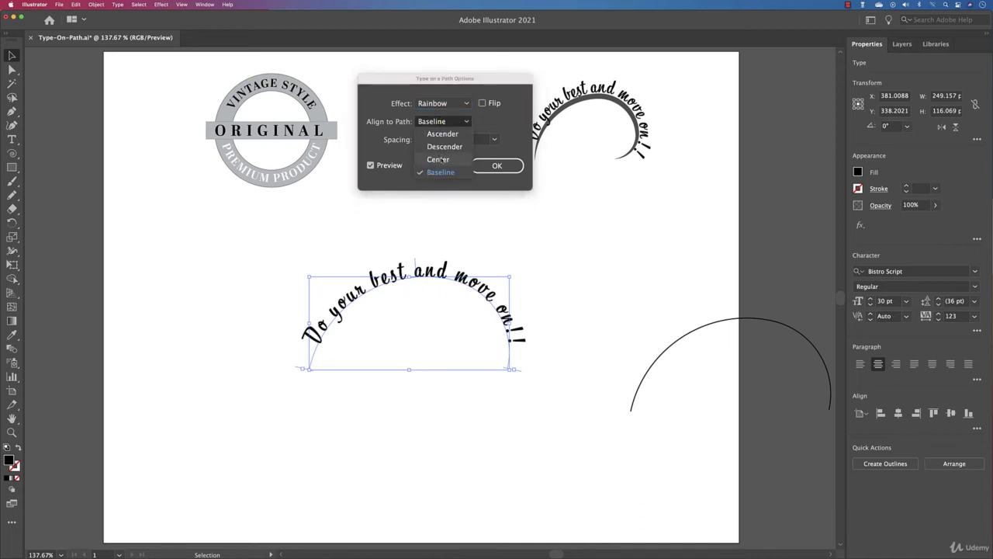
pyautogui.click(438, 159)
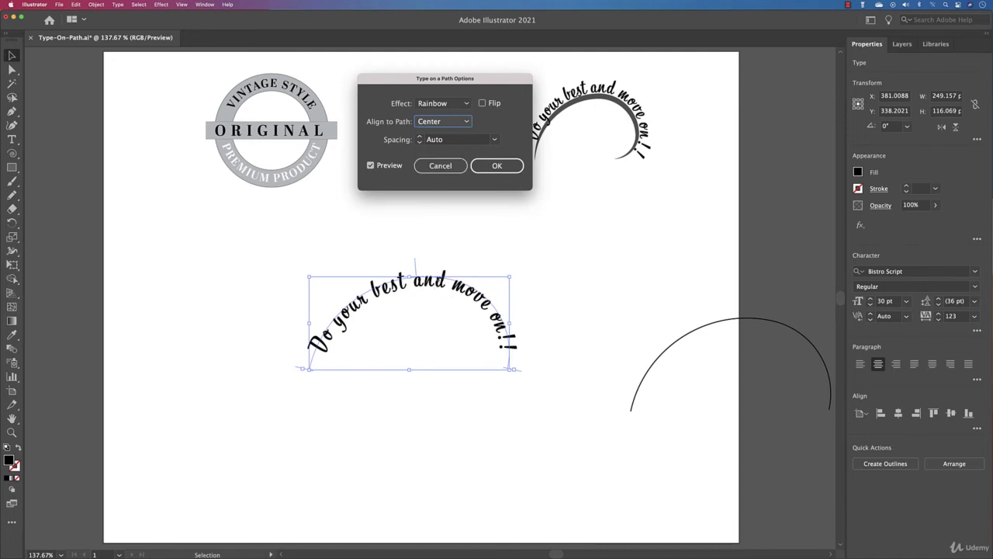
pyautogui.click(439, 121)
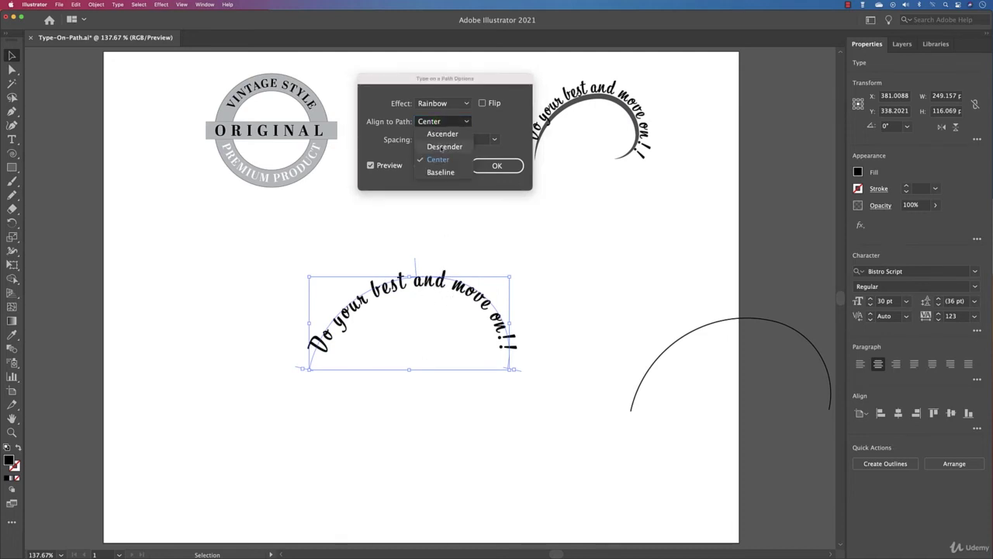
pyautogui.click(443, 136)
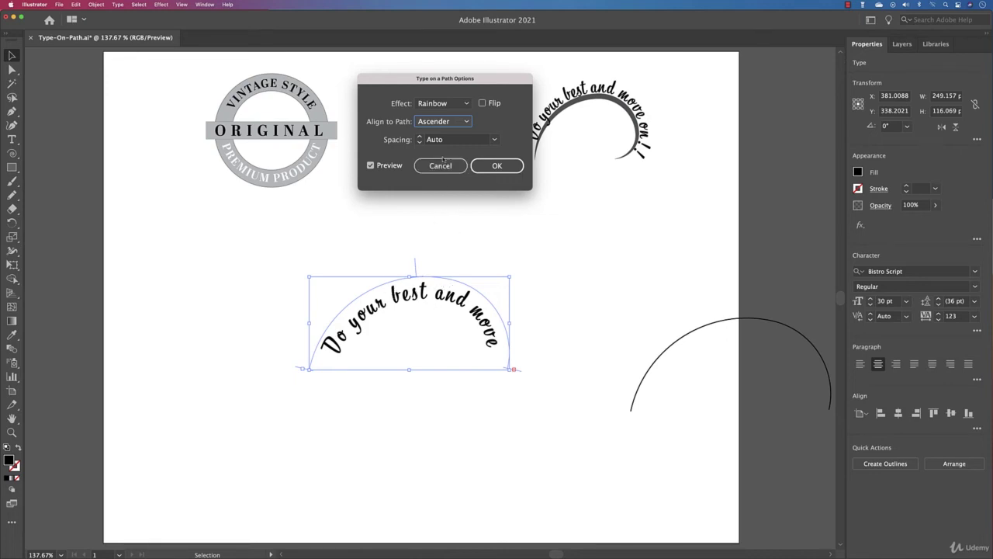
pyautogui.click(446, 122)
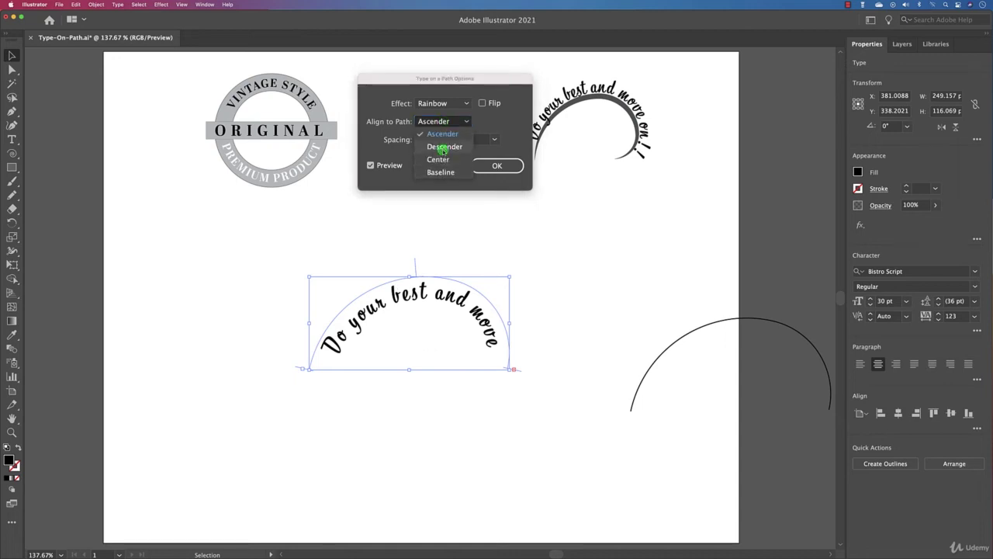
pyautogui.click(443, 150)
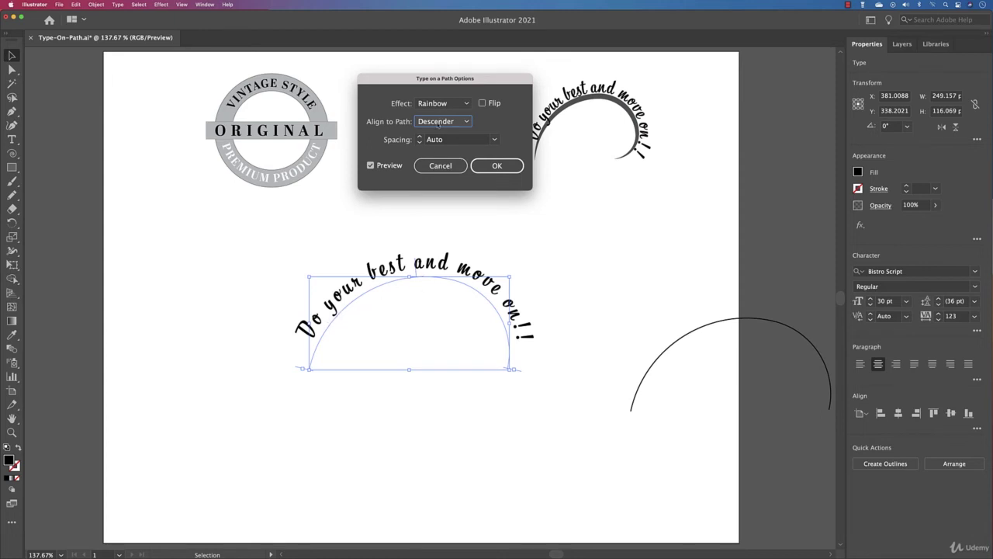
pyautogui.click(440, 123)
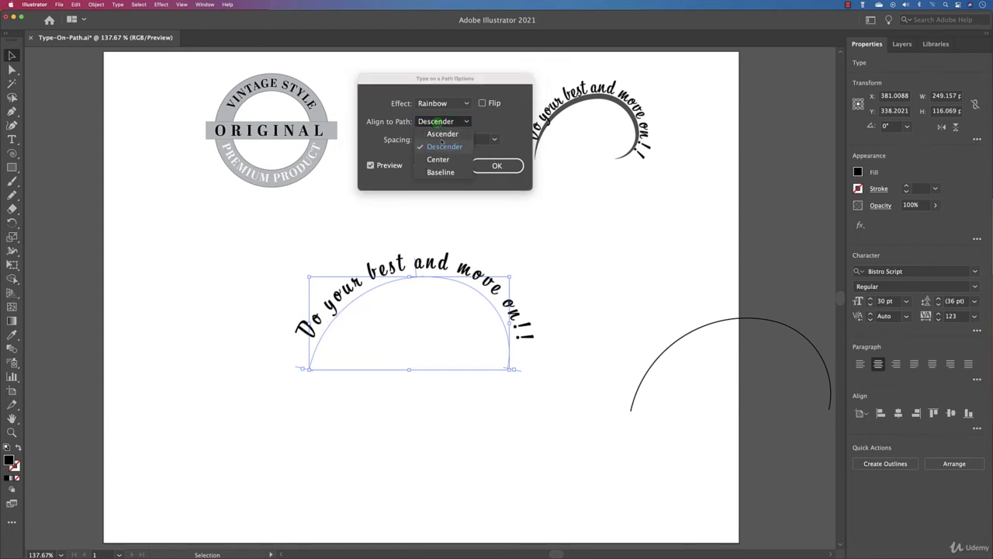
pyautogui.click(440, 172)
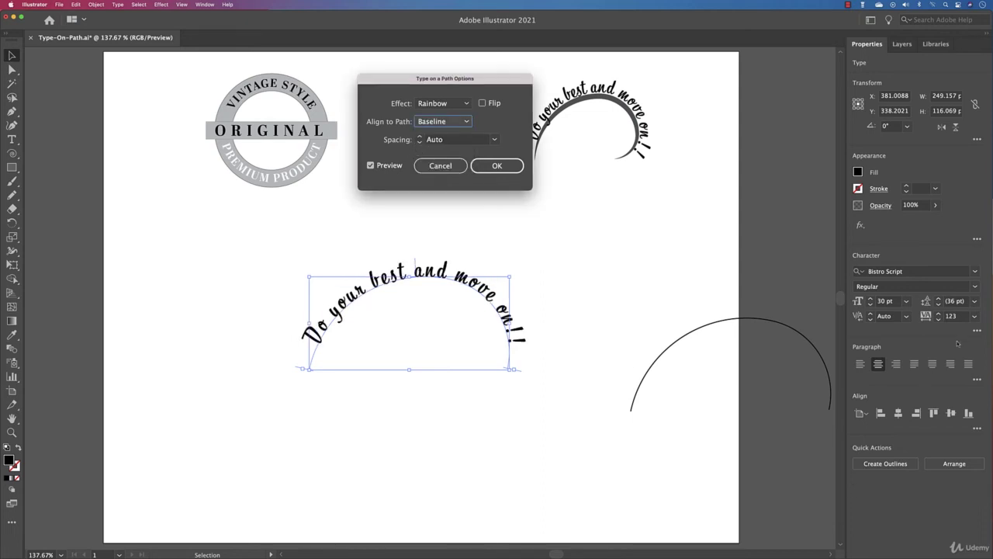
pyautogui.click(476, 166)
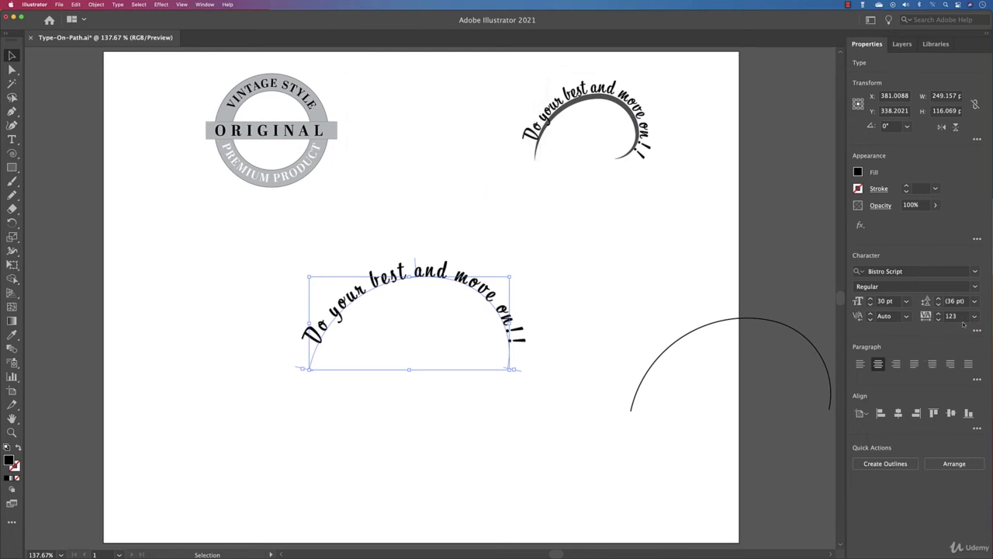
# - Reset the curved text's tracking to 0, and raise it again until the lettering spreads along most of the arc
pyautogui.click(975, 316)
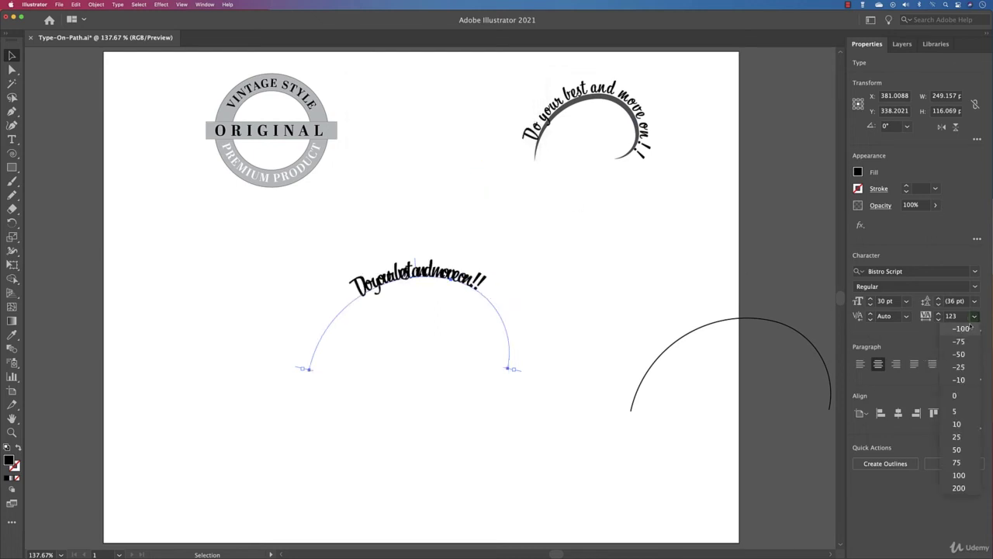
pyautogui.click(955, 395)
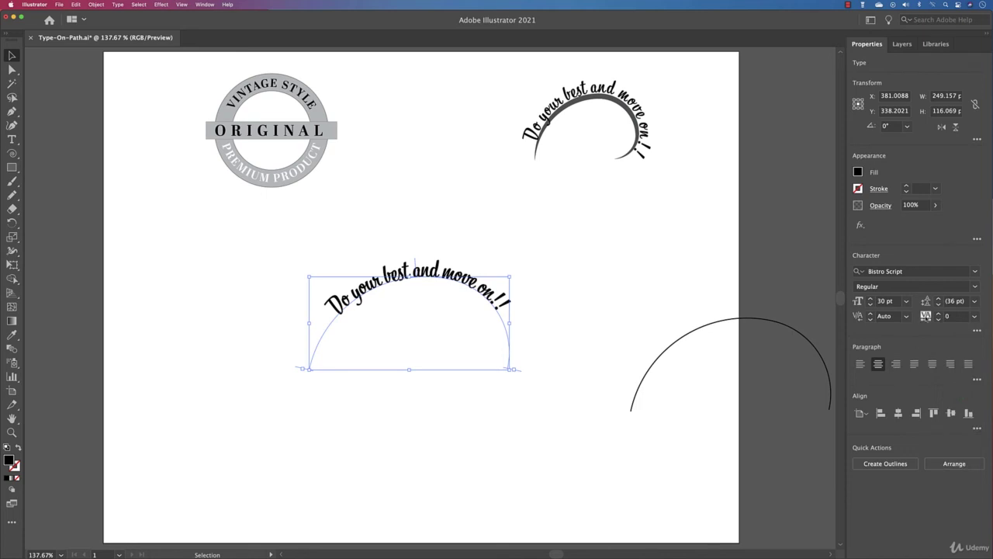
pyautogui.click(939, 313)
pyautogui.moveTo(939, 315); pyautogui.dragTo(939, 316)
pyautogui.click(617, 317)
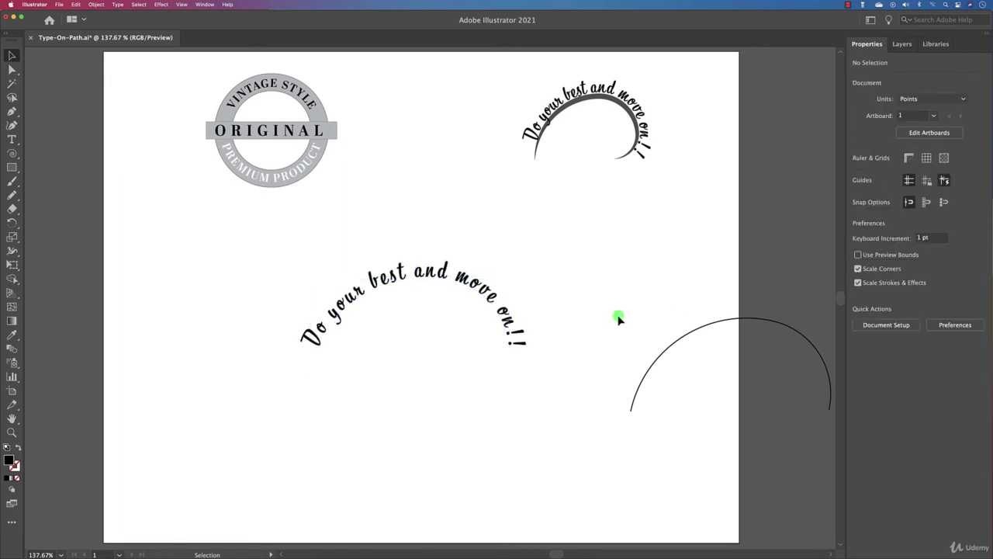
# - Move the duplicate arc directly beneath the lettering and thicken its middle on the inner side to about 12.35 pt with the Width tool
pyautogui.click(707, 327)
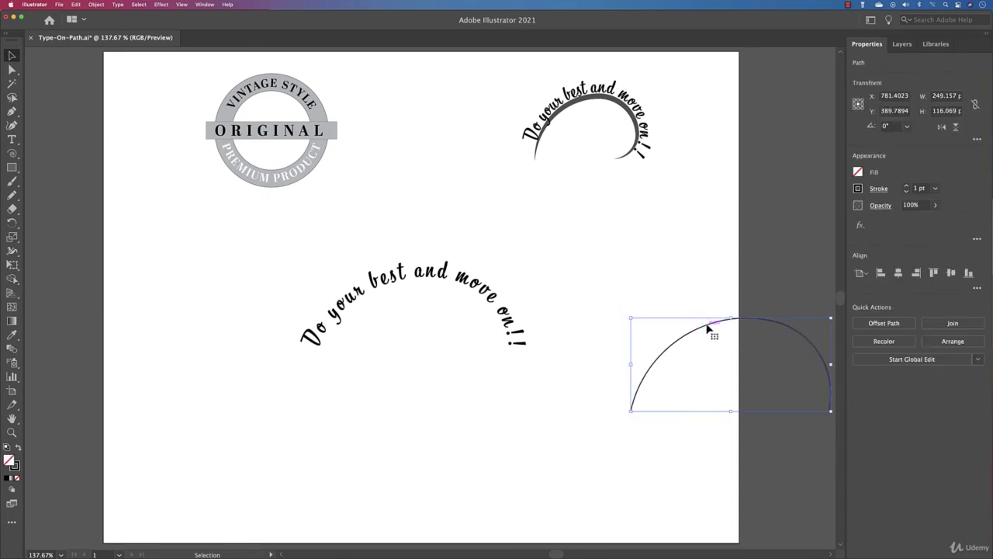
pyautogui.moveTo(707, 328); pyautogui.dragTo(389, 293)
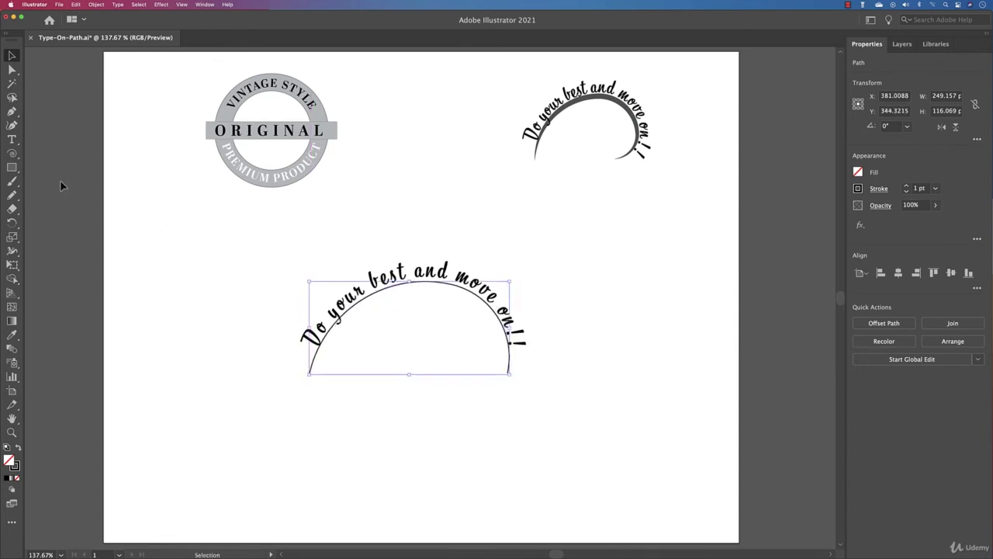
pyautogui.click(12, 251)
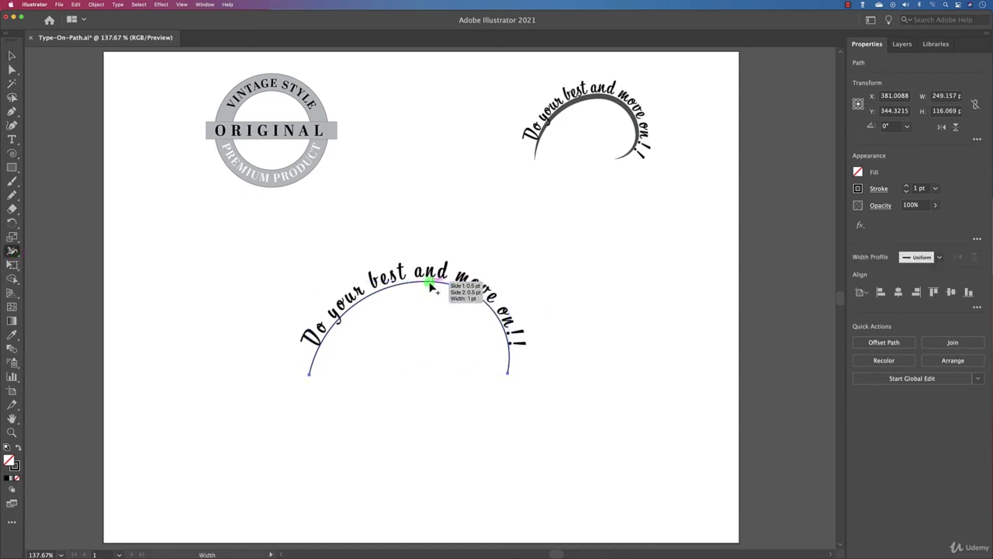
pyautogui.moveTo(429, 284); pyautogui.dragTo(431, 290)
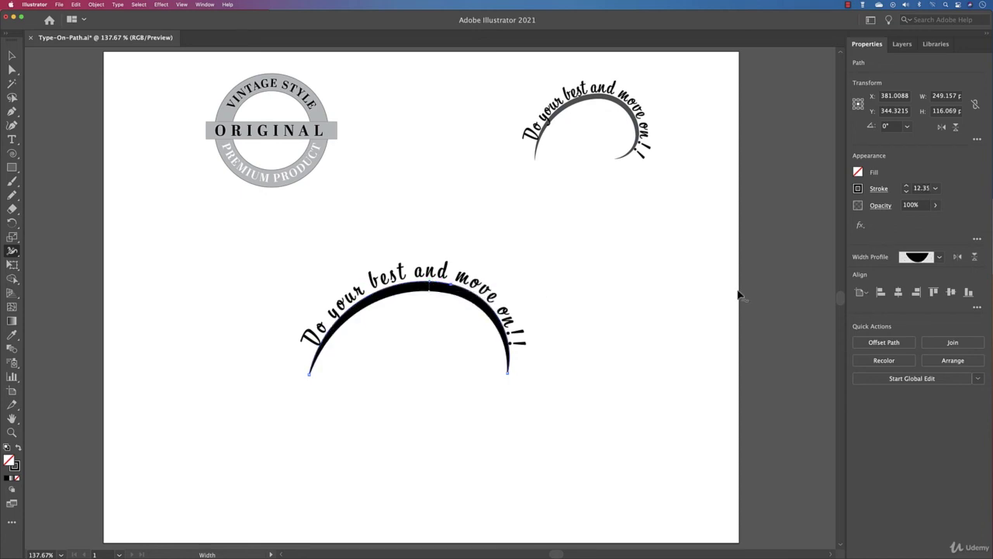
# - Apply the lens-shaped width profile to the thick arc, scale it down slightly about its centre to clear the lettering, and reselect it
pyautogui.click(938, 257)
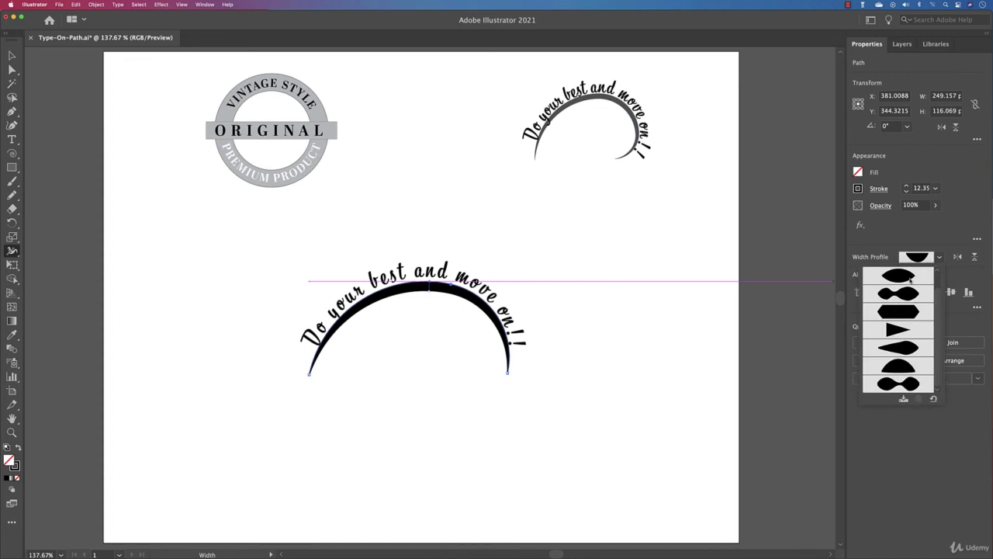
pyautogui.click(911, 278)
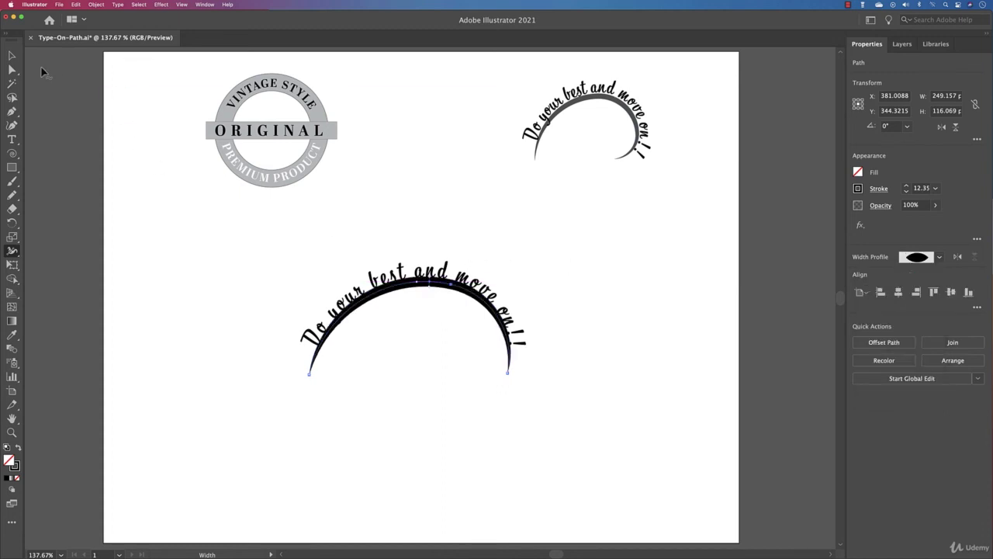
pyautogui.click(11, 55)
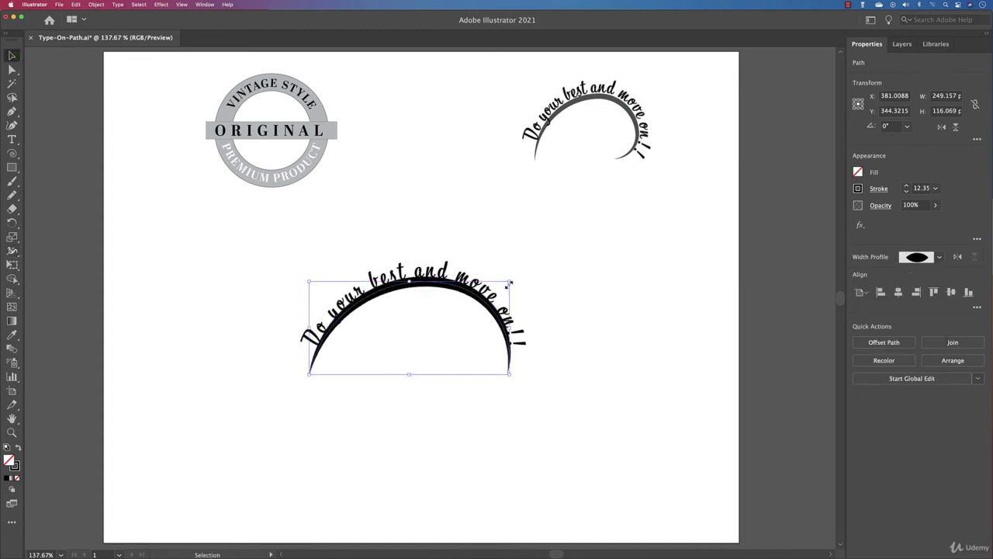
pyautogui.moveTo(509, 284); pyautogui.dragTo(511, 284)
pyautogui.click(583, 301)
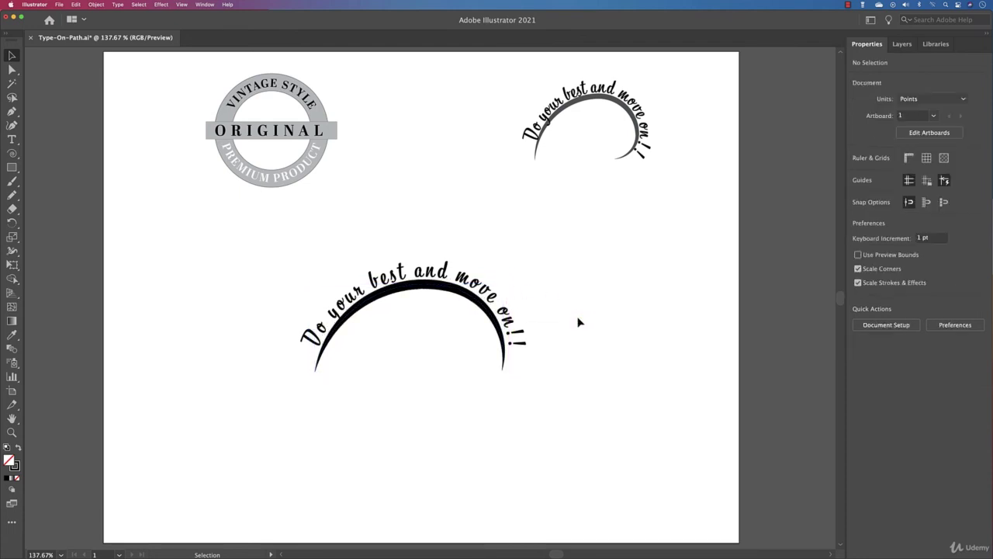
pyautogui.click(497, 318)
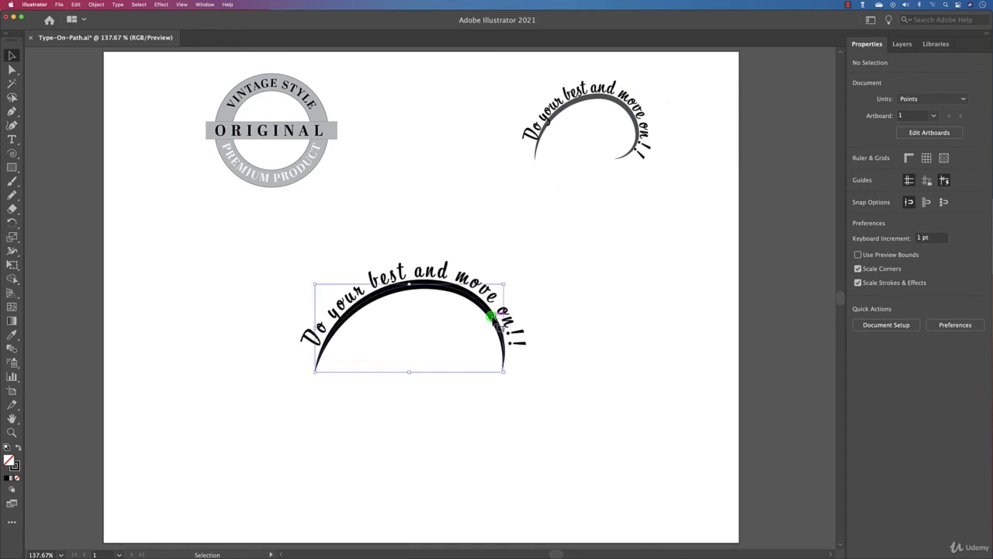
# - Recolor the stroke of the thick arc beneath the lettering with a dark gray swatch
pyautogui.hscroll(1, 283, 274)
pyautogui.click(283, 274)
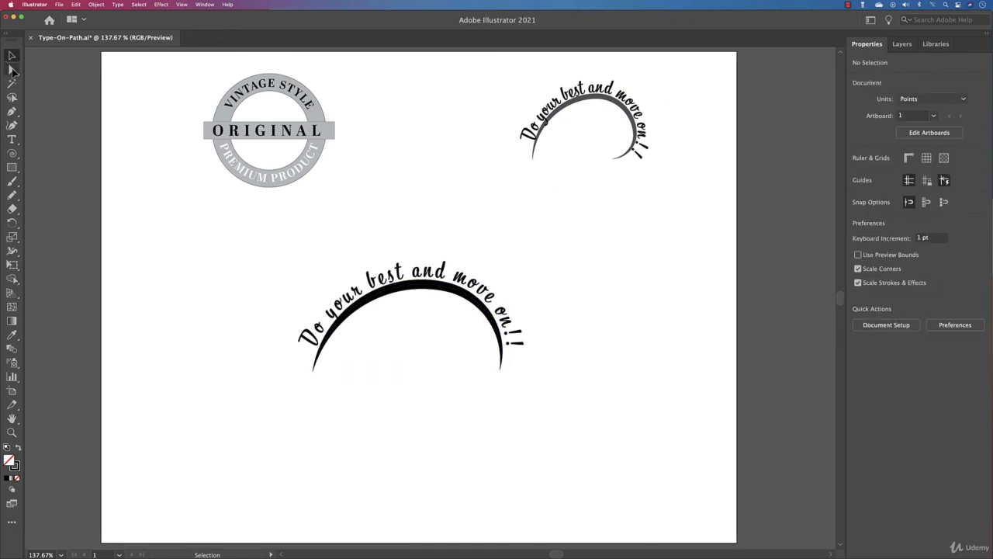
pyautogui.moveTo(396, 284); pyautogui.dragTo(394, 286)
pyautogui.click(389, 288)
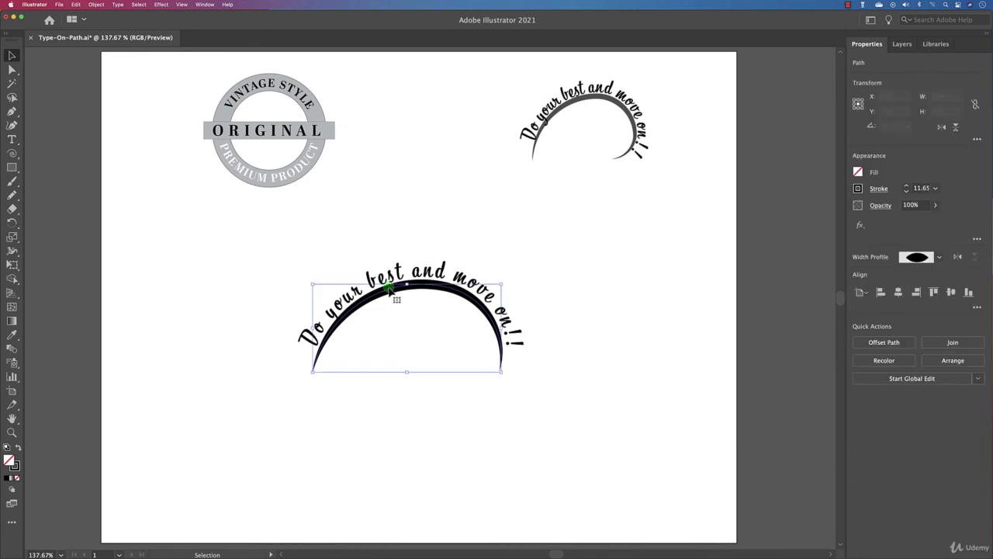
pyautogui.click(859, 189)
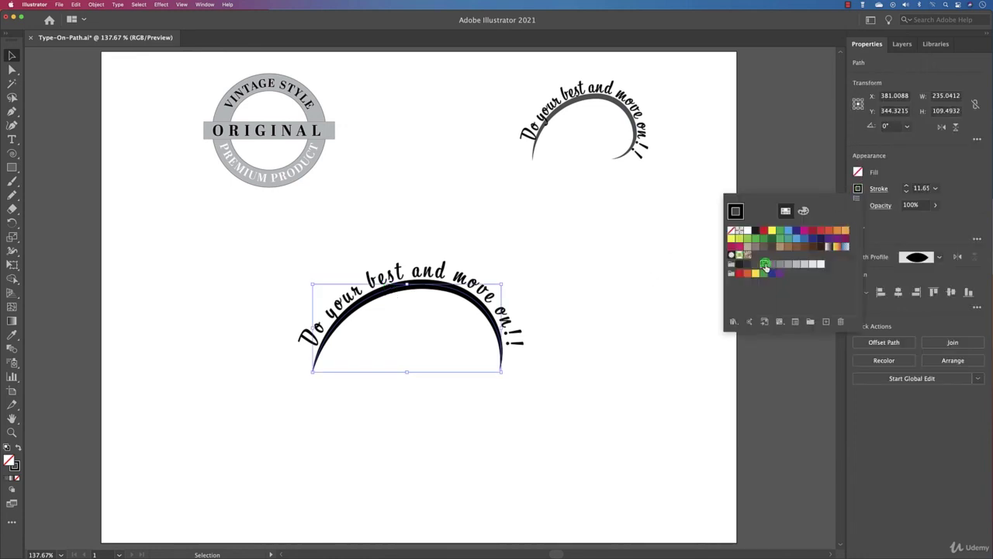
pyautogui.click(766, 265)
pyautogui.click(538, 272)
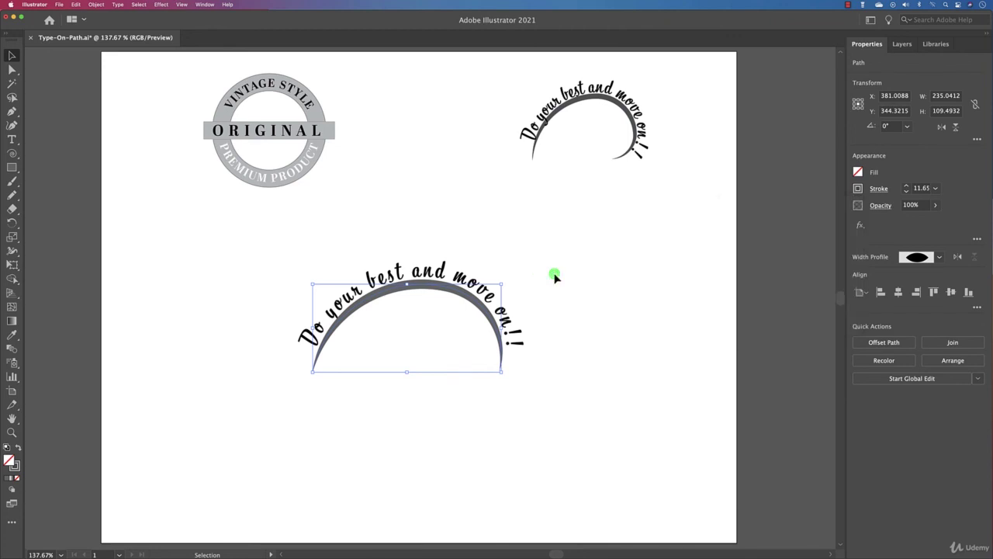
# - Turn off Scale Strokes & Effects and try scaling the lettering and arc down together, making the arc about 86 pt wide
pyautogui.moveTo(558, 271); pyautogui.dragTo(294, 379)
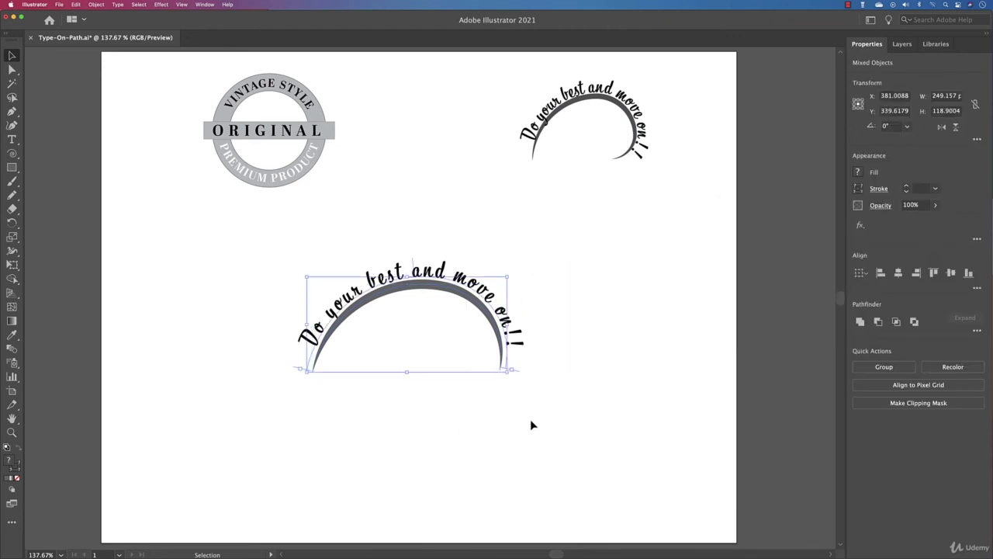
pyautogui.click(762, 363)
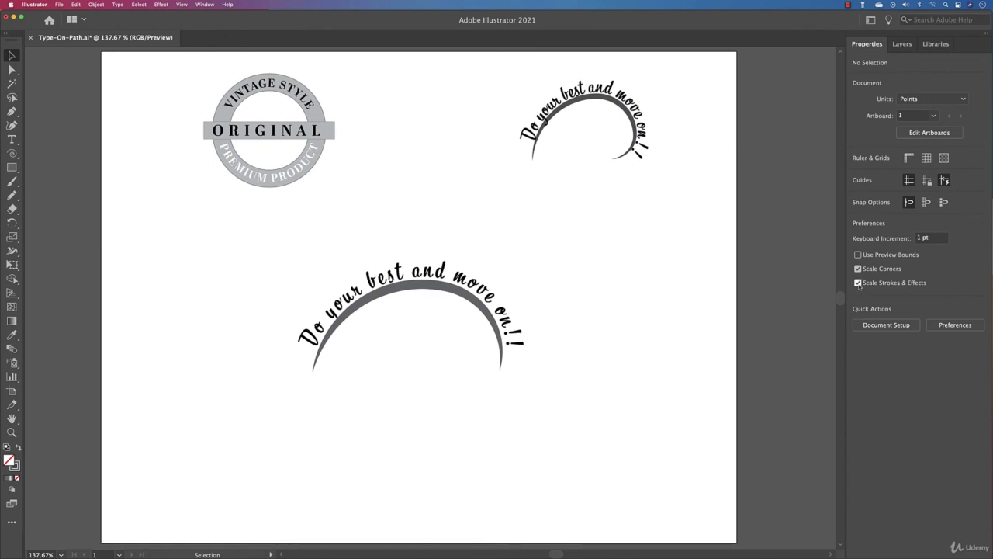
pyautogui.click(859, 283)
pyautogui.moveTo(532, 284); pyautogui.dragTo(461, 388)
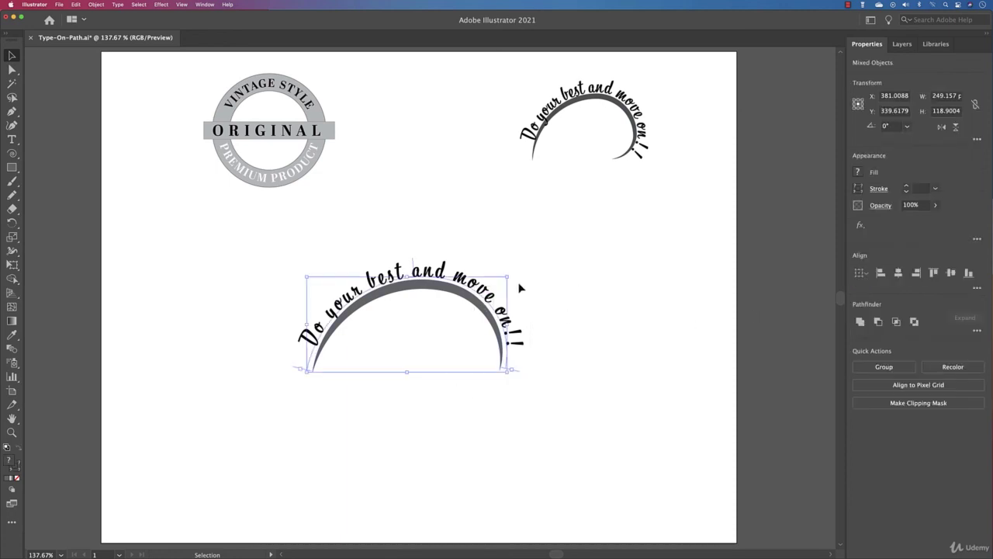
pyautogui.moveTo(507, 277); pyautogui.dragTo(429, 342)
pyautogui.click(428, 346)
pyautogui.click(347, 344)
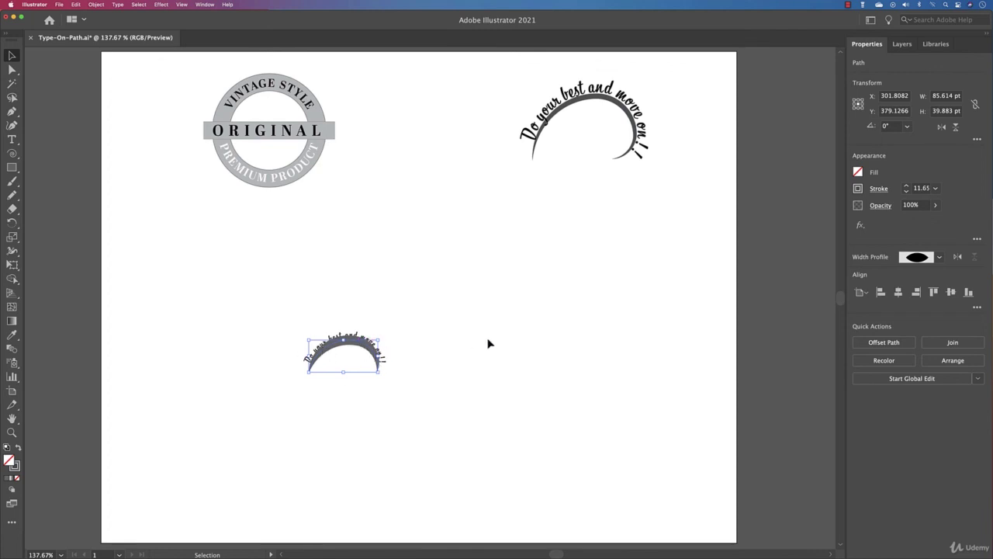
# - Undo the scaling of the lettering and arc, and turn Scale Strokes & Effects back on
pyautogui.press('cmd+z')
pyautogui.press('cmd+z')
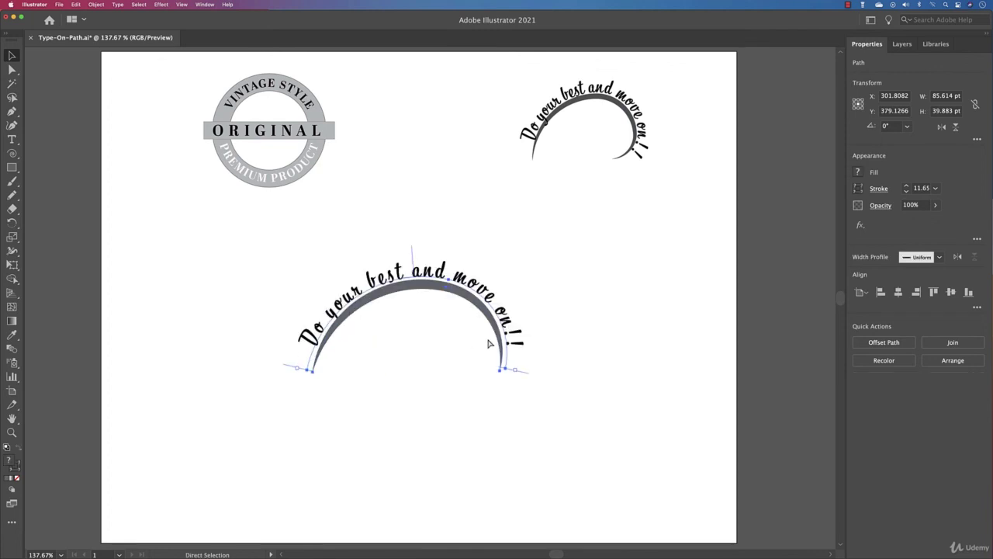
pyautogui.click(819, 238)
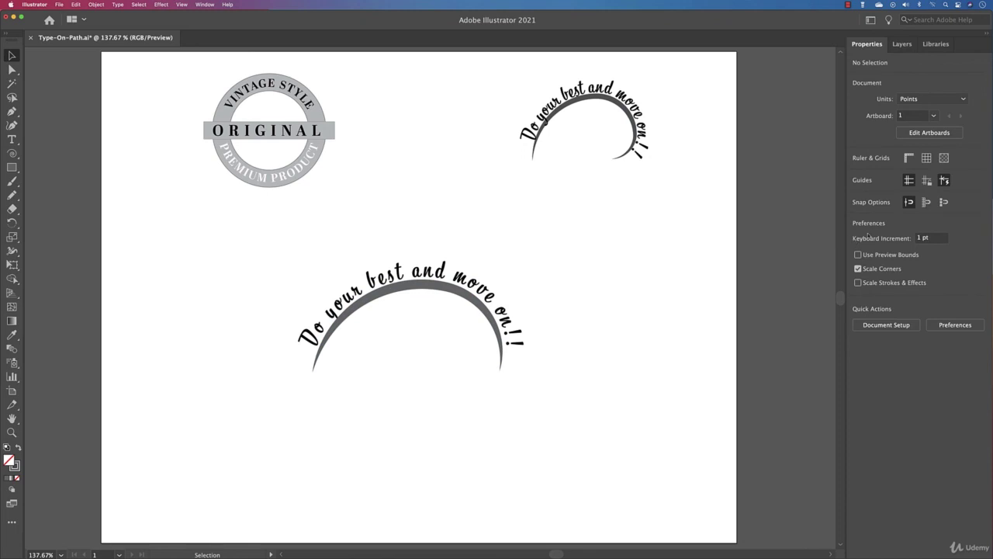
pyautogui.click(858, 282)
# - Try scaling the lettering and arc down together to an arc width of about 67 pt, check the arc's stroke, and undo the scaling
pyautogui.moveTo(590, 271); pyautogui.dragTo(439, 375)
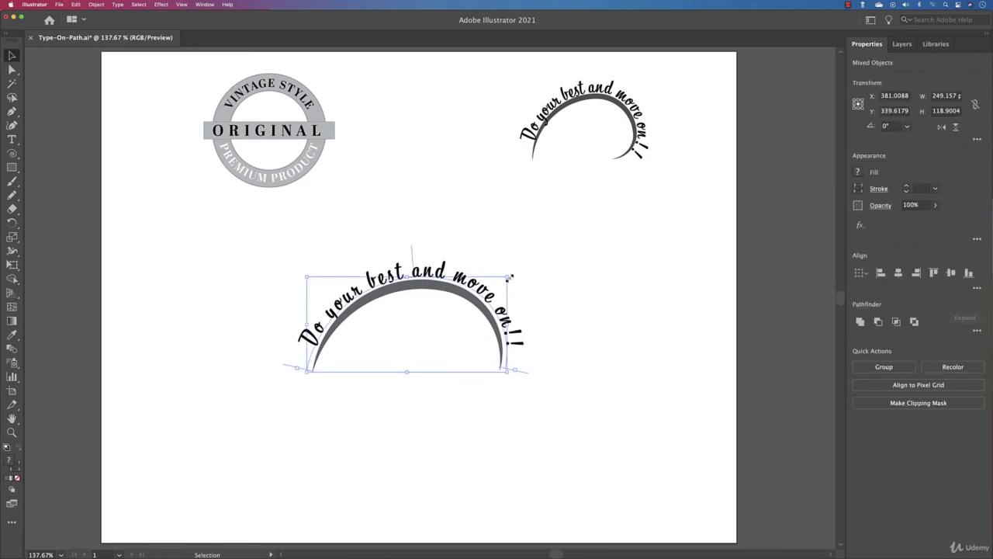
pyautogui.moveTo(509, 277); pyautogui.dragTo(350, 358)
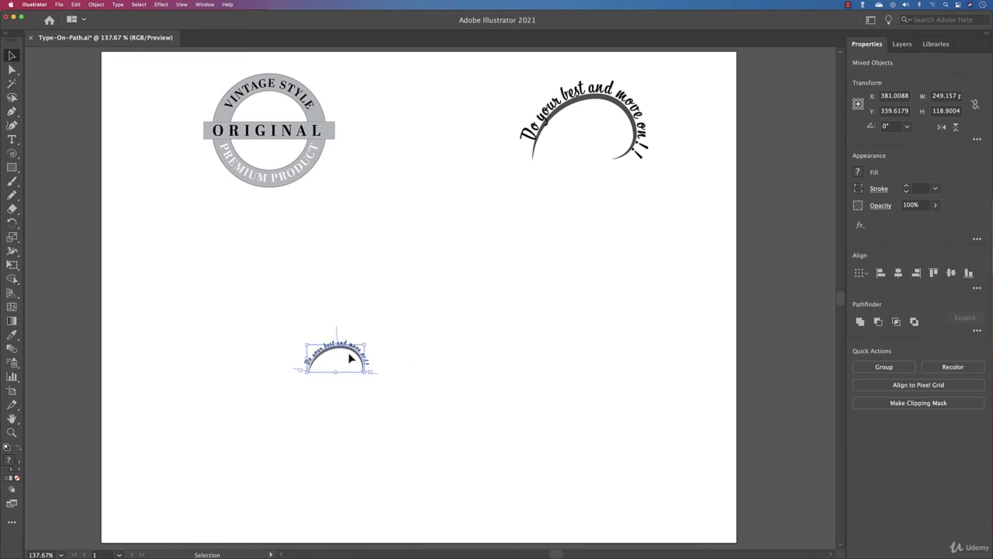
pyautogui.click(377, 350)
pyautogui.click(353, 351)
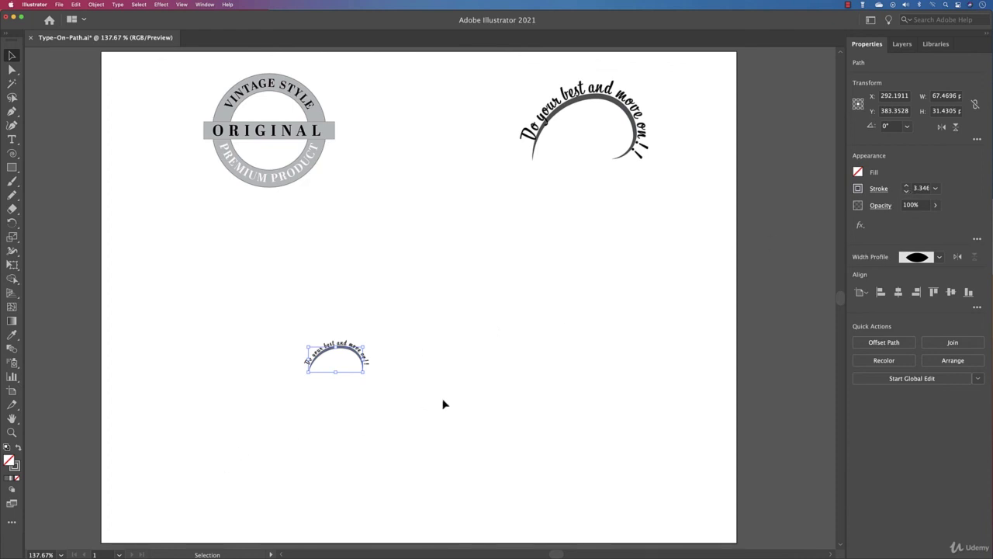
pyautogui.press('super+z')
# - Scale the lettering and arc down together to about two thirds of their size, move them directly beneath the sample lettering, and deselect
pyautogui.moveTo(508, 275); pyautogui.dragTo(468, 302)
pyautogui.moveTo(391, 320); pyautogui.dragTo(613, 198)
pyautogui.click(625, 264)
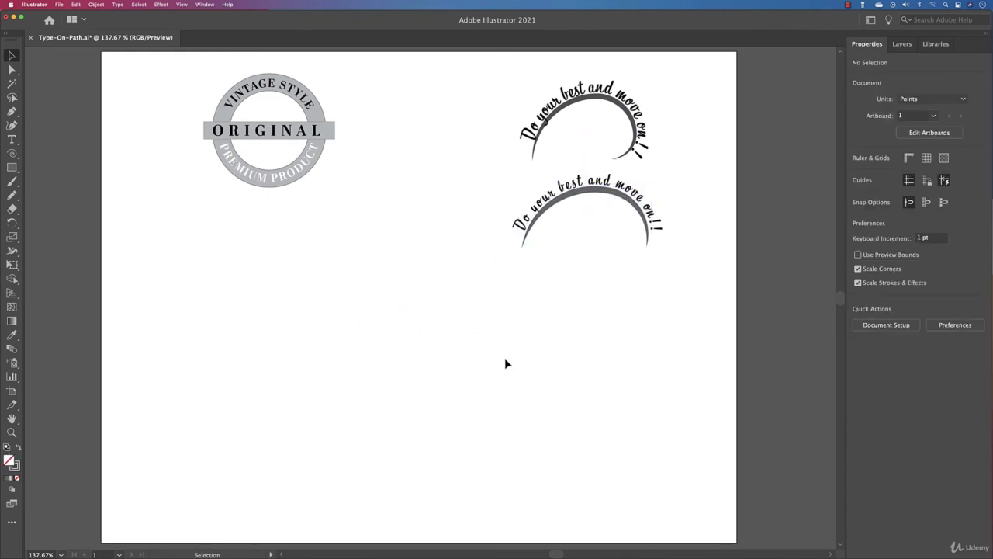